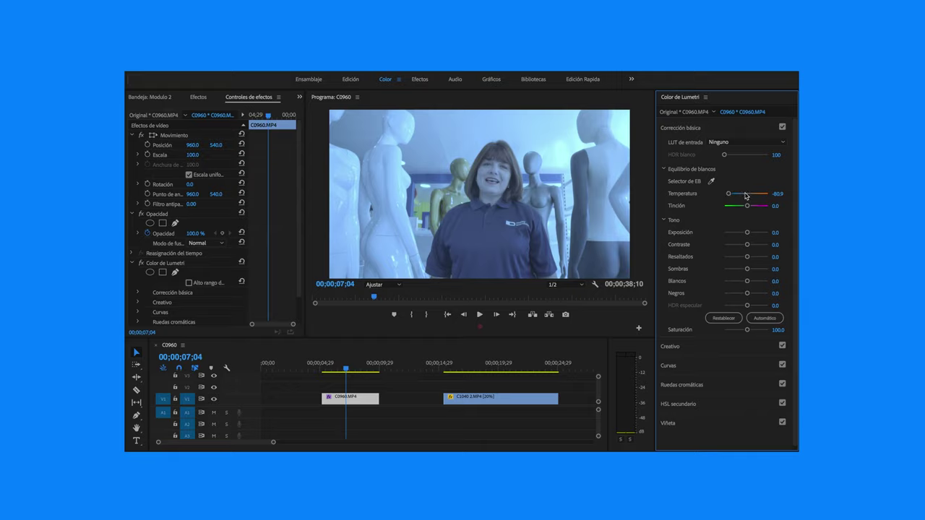
pyautogui.click(778, 193)
pyautogui.press('Return')
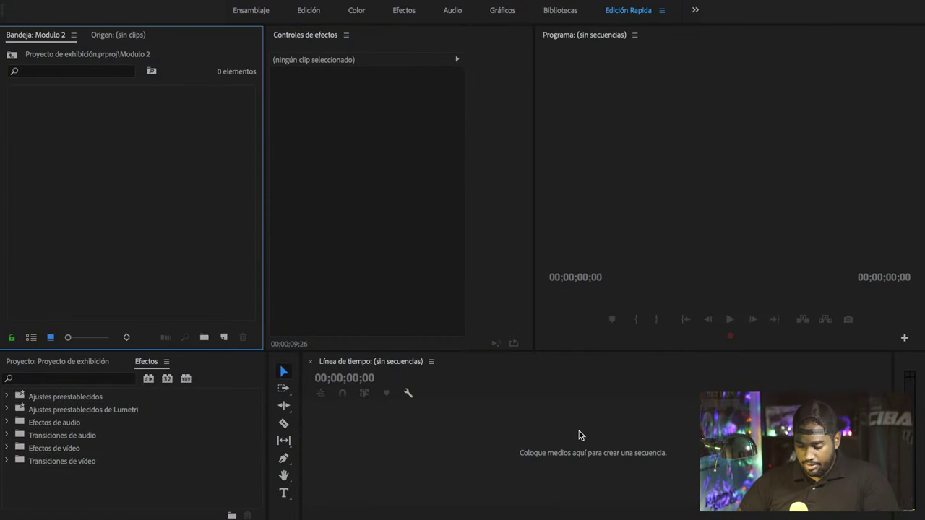
# Import the clips C0960.MP4, C1040 2.MP4 and C0053.MP4 into the Modulo 2 bin.
pyautogui.click(417, 198)
pyautogui.click(611, 208)
pyautogui.click(120, 131)
pyautogui.rightClick(92, 128)
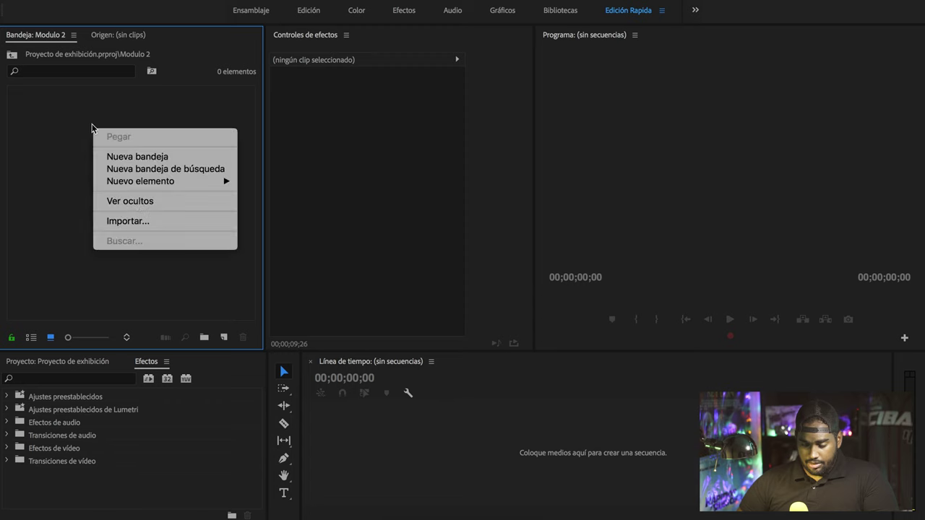
pyautogui.click(148, 220)
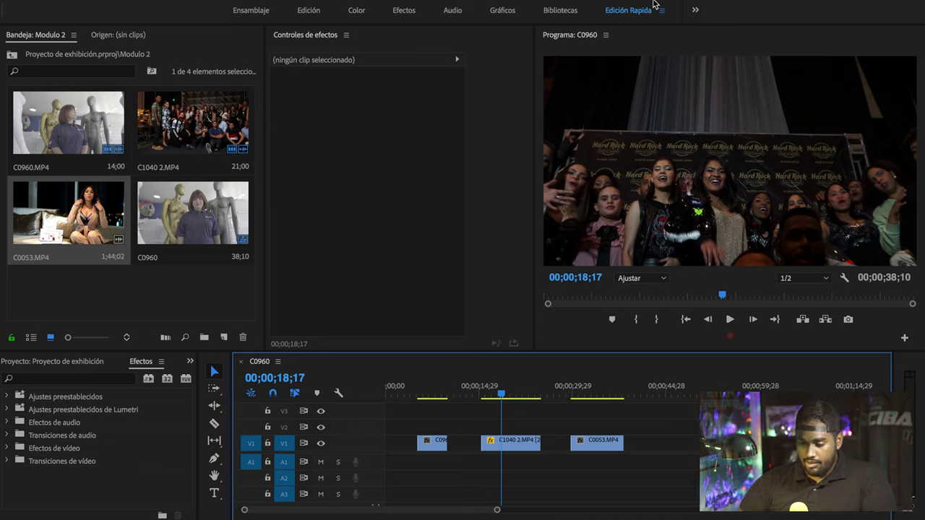
# Switch to the Color workspace, look through its effects, effect controls and media bin, and move the playhead to 00;00;18;20.
pyautogui.click(357, 11)
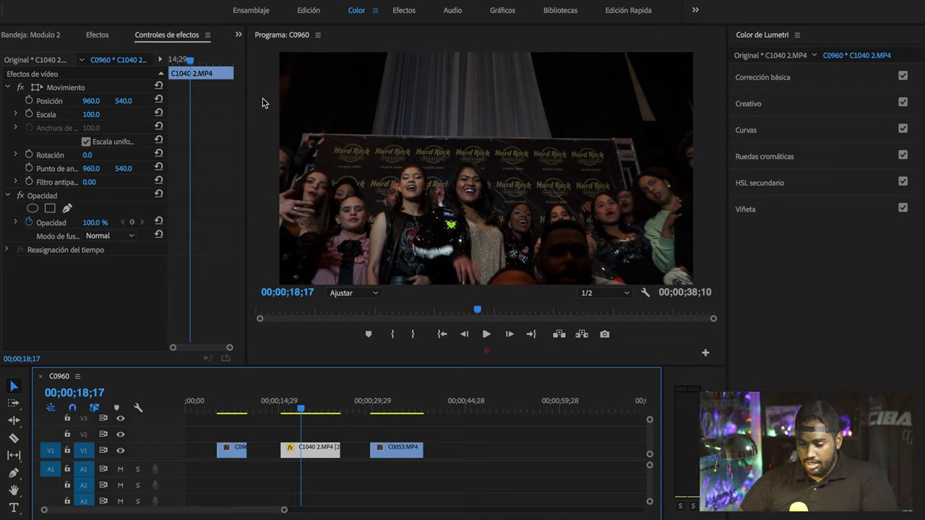
pyautogui.click(430, 173)
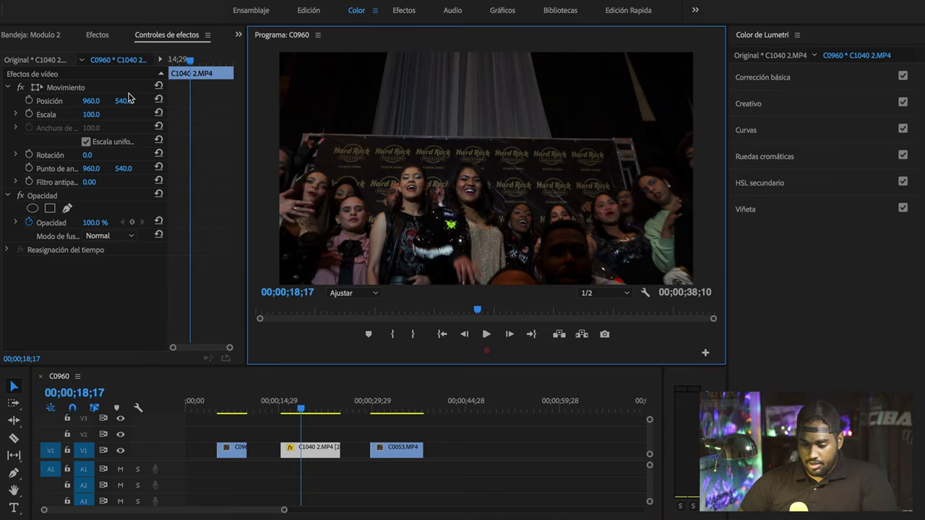
pyautogui.click(47, 34)
pyautogui.click(107, 36)
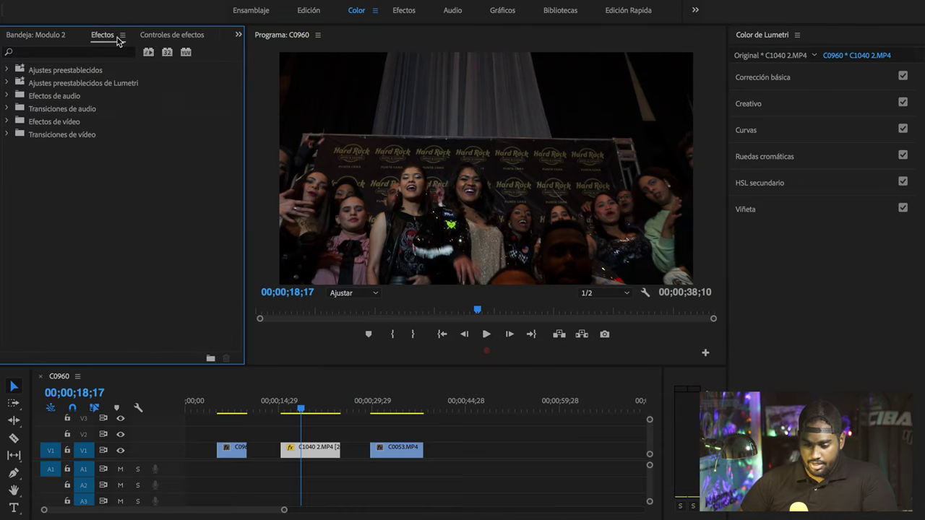
pyautogui.click(169, 36)
pyautogui.click(101, 36)
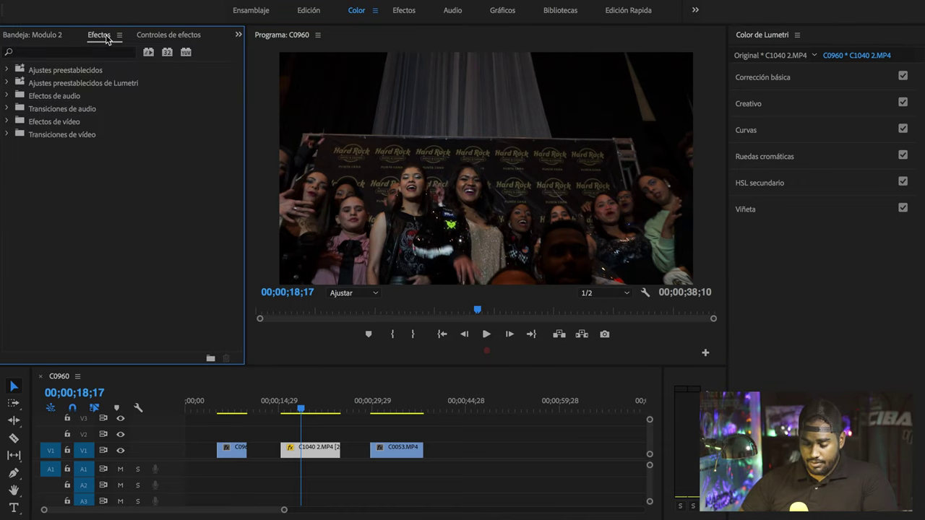
pyautogui.click(50, 37)
pyautogui.click(310, 419)
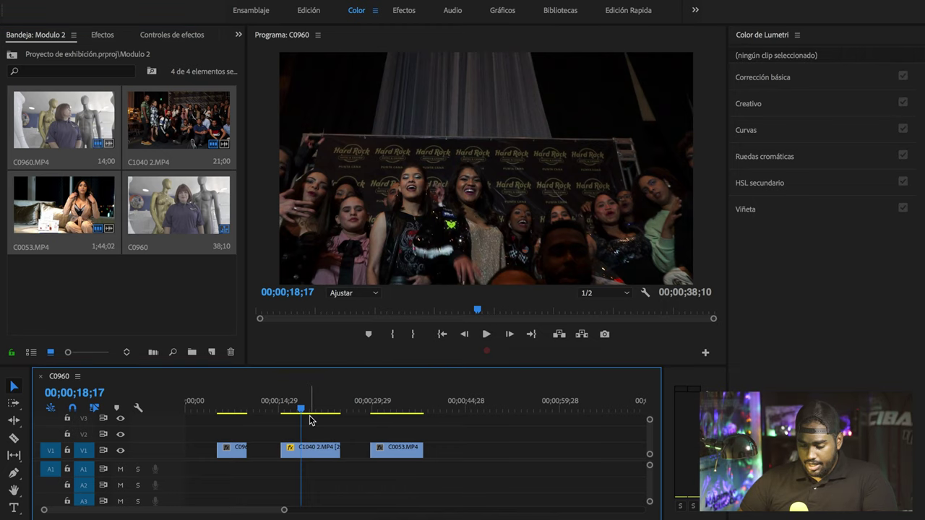
pyautogui.click(304, 407)
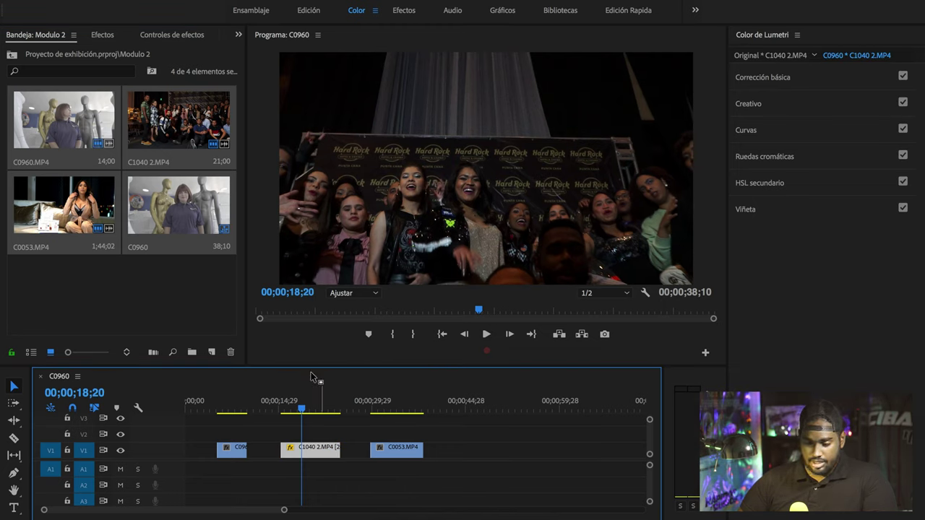
# Search the effects for "color" and browse the matching colour effects.
pyautogui.click(102, 34)
pyautogui.click(68, 51)
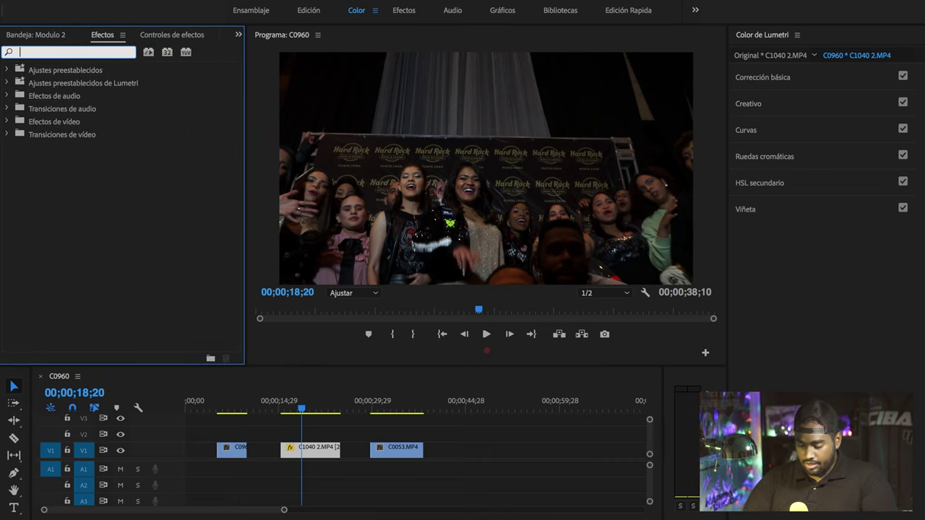
pyautogui.write('color')
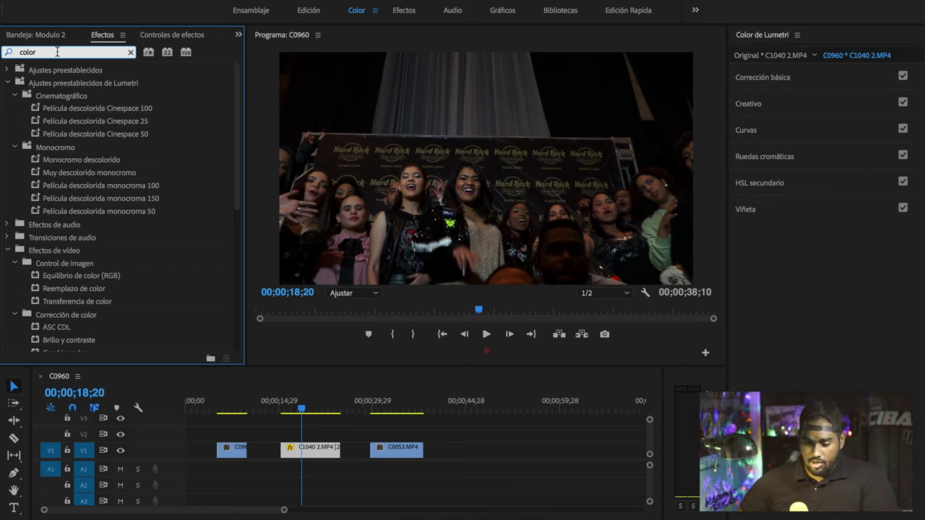
pyautogui.moveTo(238, 122); pyautogui.dragTo(252, 296)
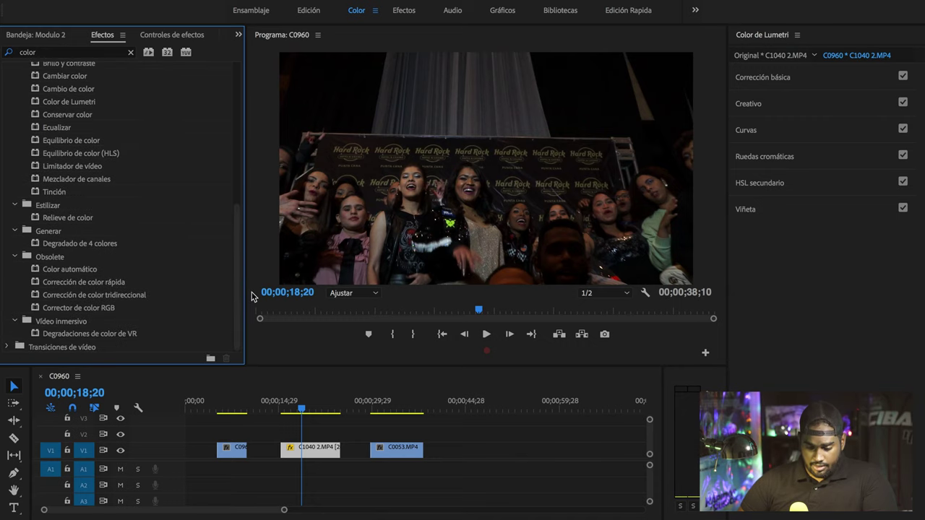
# Narrow the effects search to "color lu" and apply the Color de Lumetri effect to the C1040 2.MP4 clip.
pyautogui.click(54, 57)
pyautogui.write('lu')
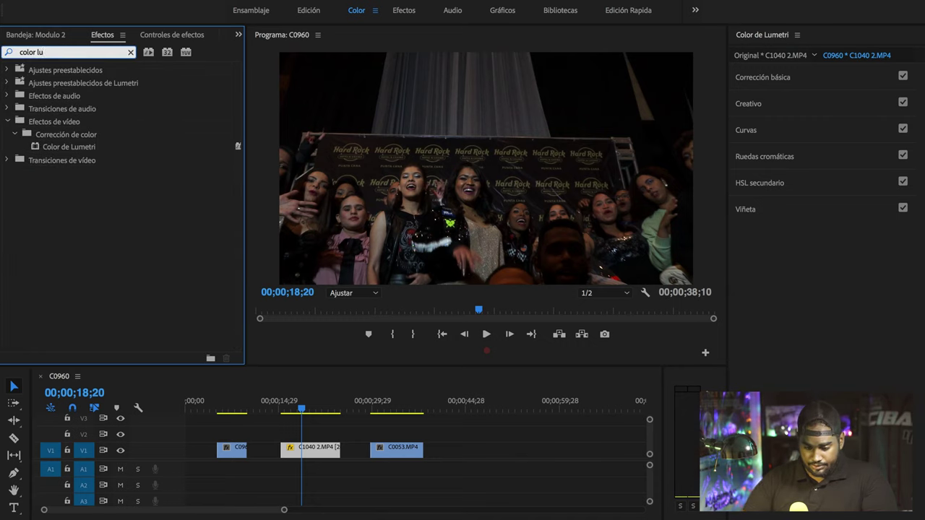
pyautogui.click(69, 149)
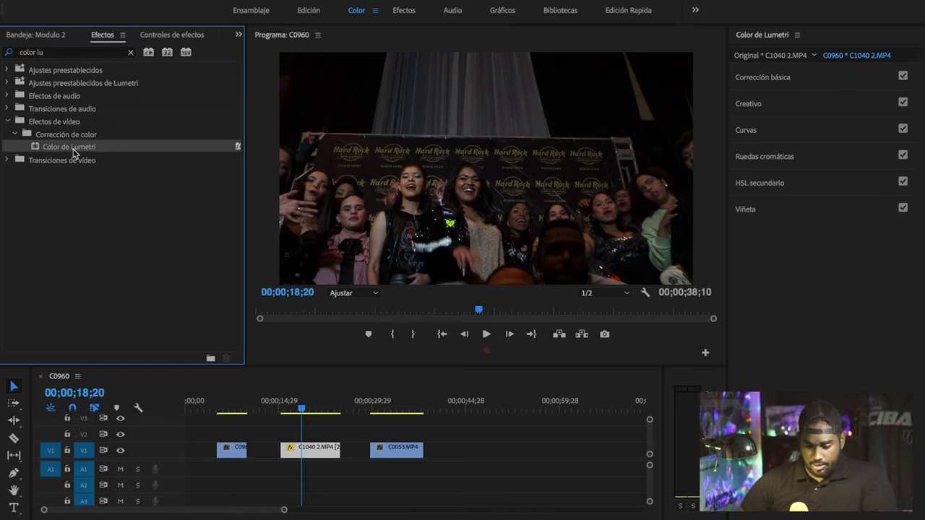
pyautogui.moveTo(69, 152); pyautogui.dragTo(301, 445)
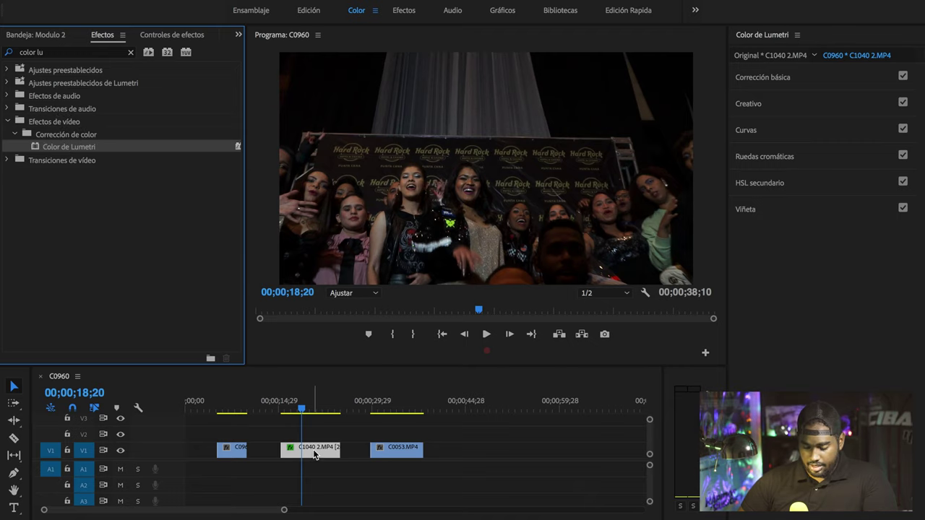
pyautogui.click(332, 434)
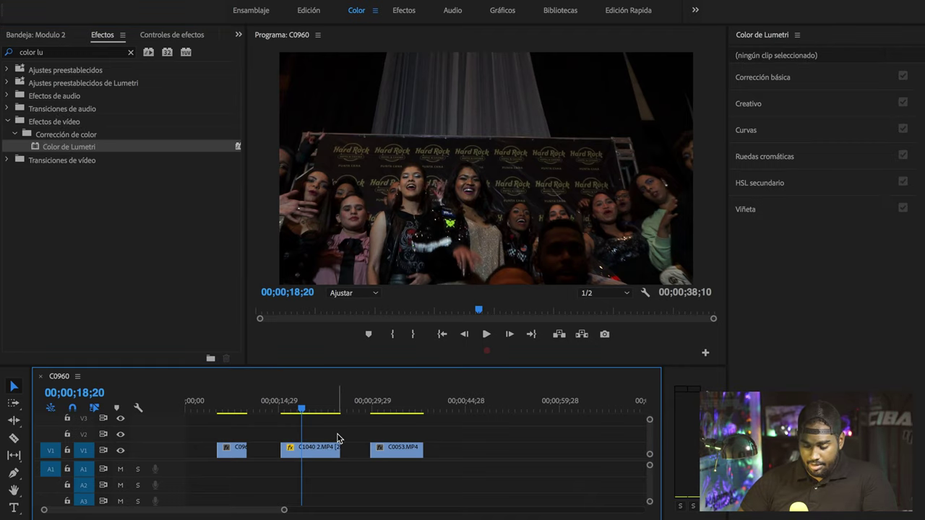
pyautogui.click(315, 454)
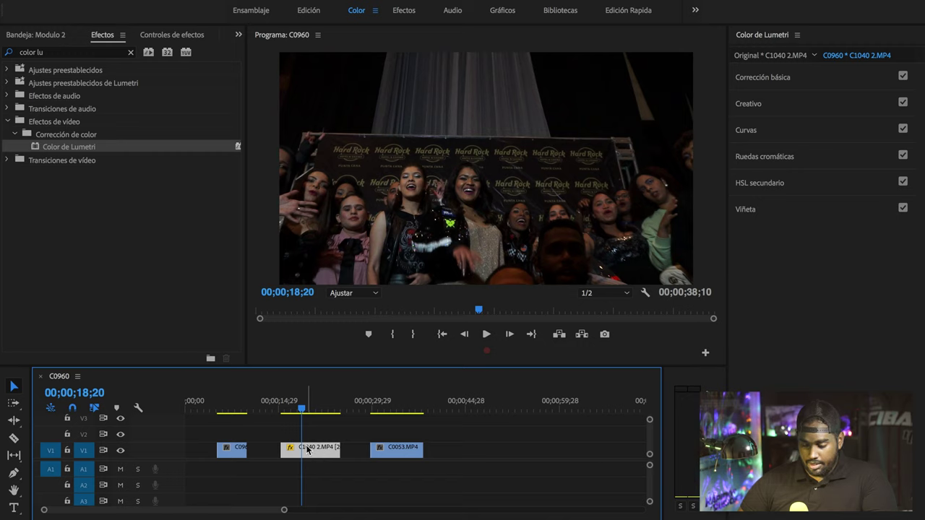
# Set the Exposición of the C1040 2.MP4 clip to -0.1 and examine the Color de Lumetri entry in its effect controls.
pyautogui.click(772, 80)
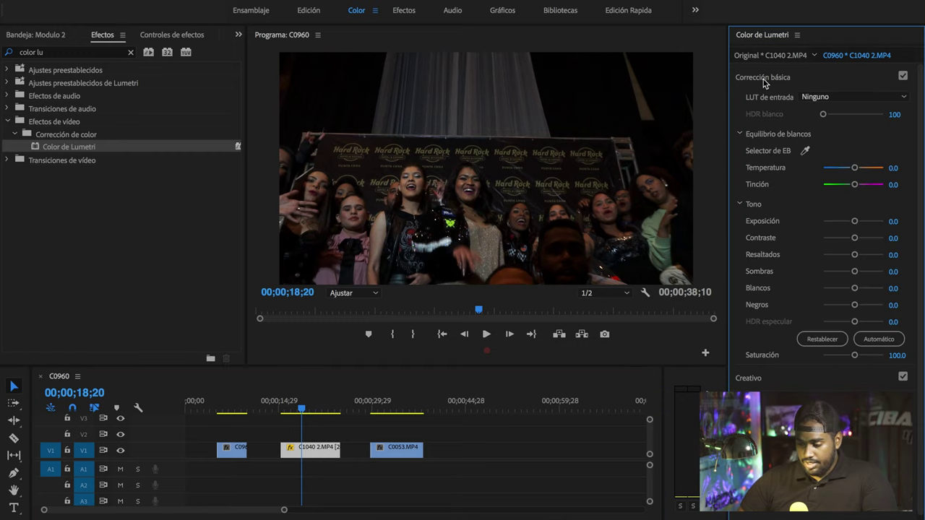
pyautogui.click(764, 80)
pyautogui.click(778, 77)
pyautogui.click(778, 77)
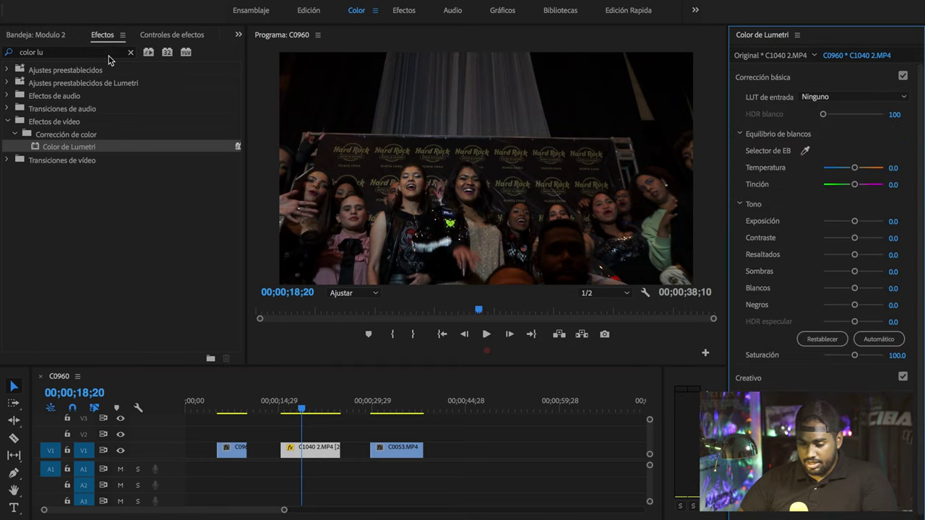
pyautogui.click(184, 35)
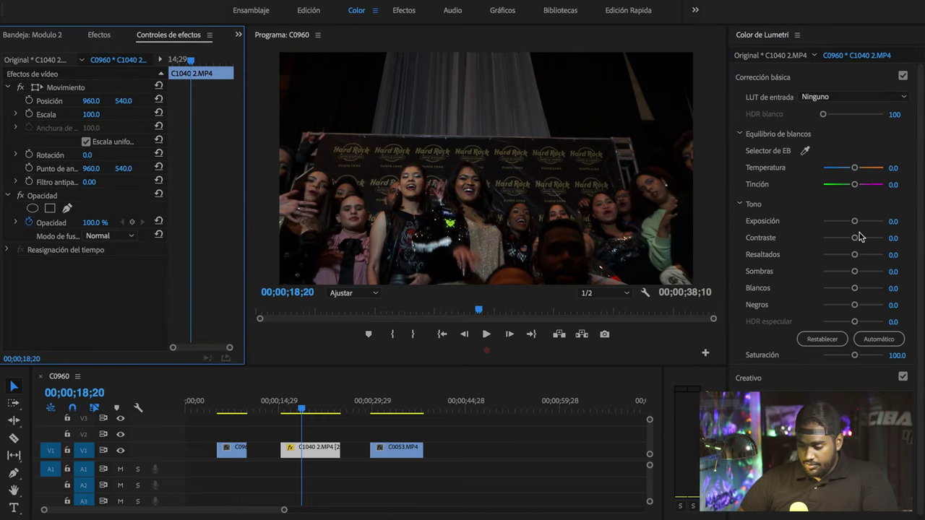
pyautogui.moveTo(855, 227); pyautogui.dragTo(852, 224)
pyautogui.click(78, 266)
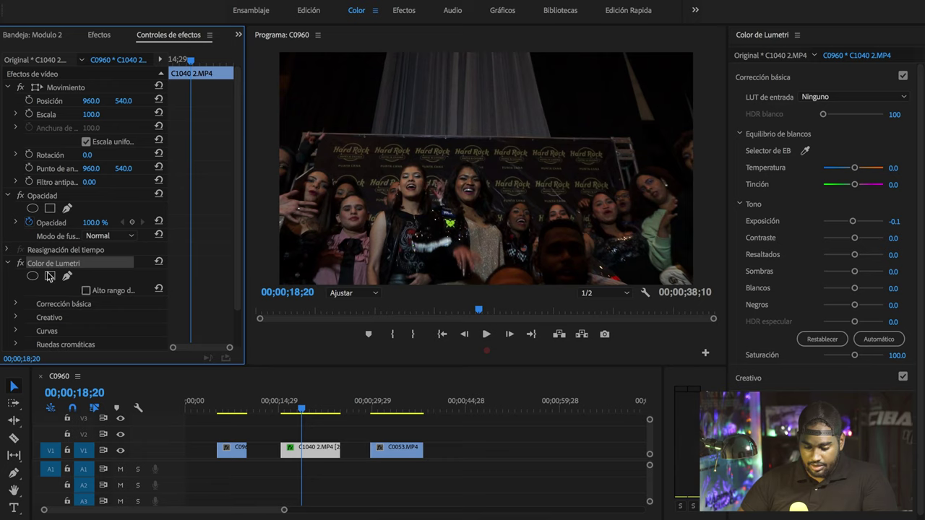
pyautogui.scroll(-2, 49, 276)
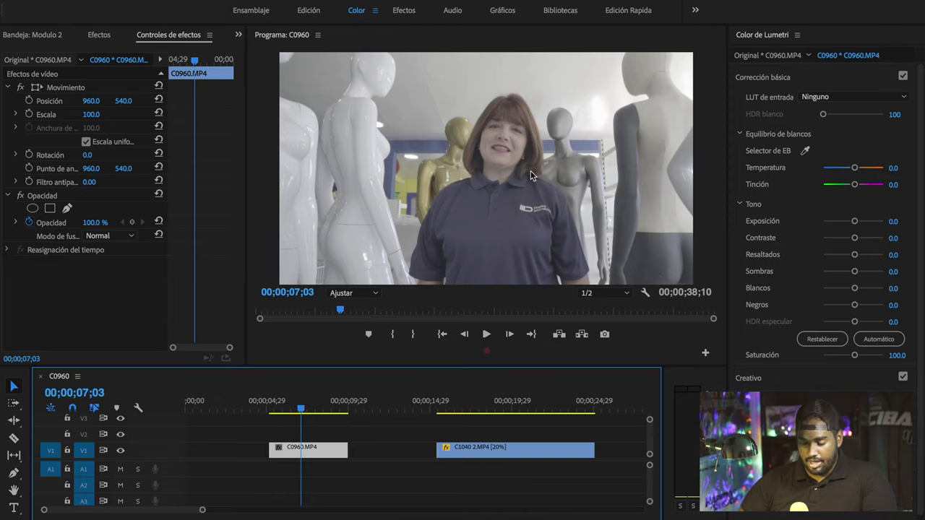
# Look through the Creativo and Curvas sections of the Lumetri colour settings for the C0960.MP4 clip.
pyautogui.click(831, 77)
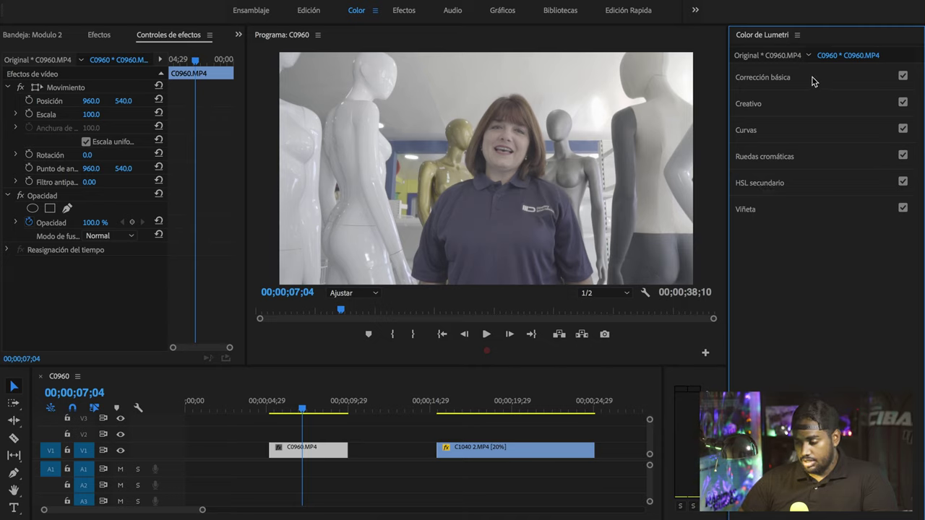
pyautogui.click(774, 105)
pyautogui.click(765, 105)
pyautogui.click(760, 131)
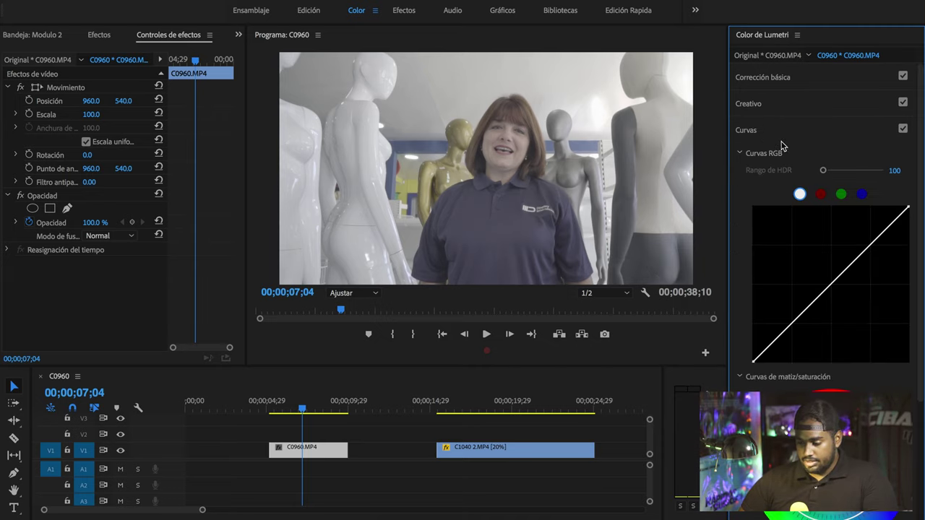
pyautogui.click(753, 136)
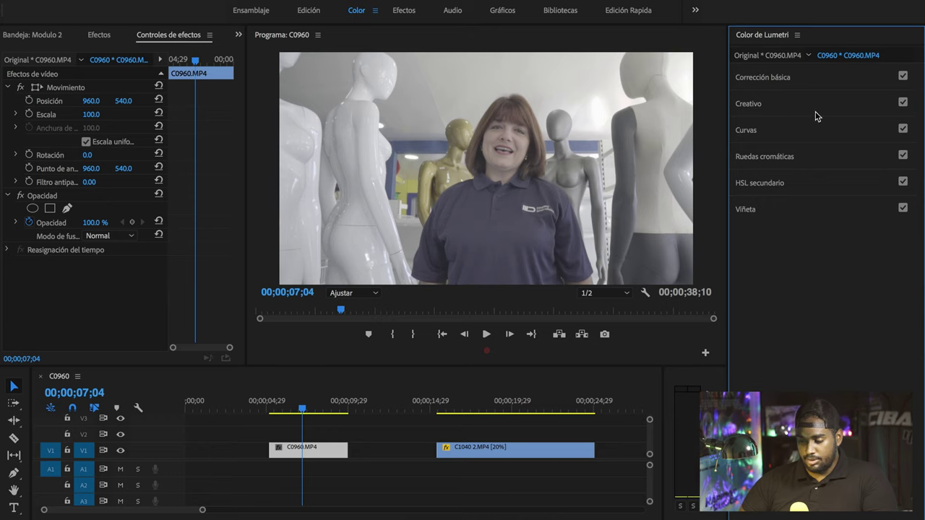
# Try the ALEXA_Default_LogC2Rec709 input LUT in the basic correction of the C0960.MP4 clip, and undo it.
pyautogui.click(762, 75)
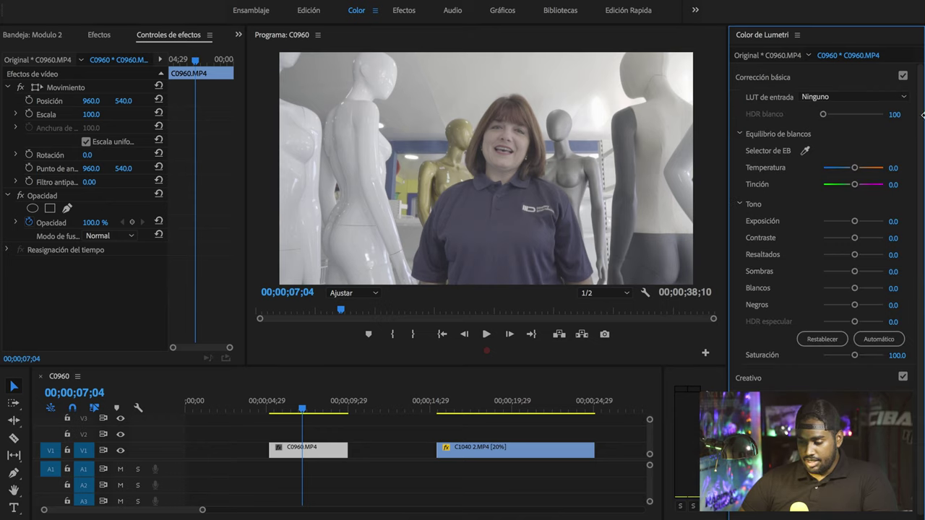
pyautogui.click(811, 96)
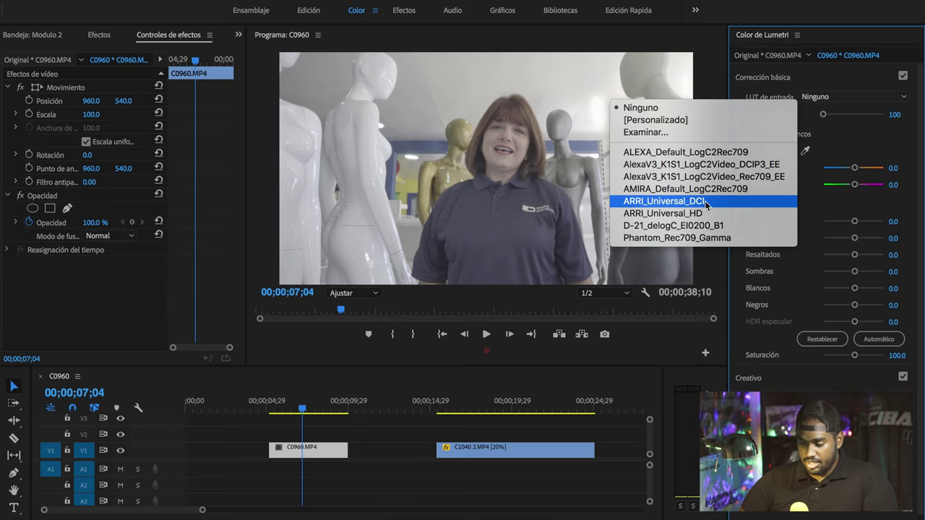
pyautogui.press('Escape')
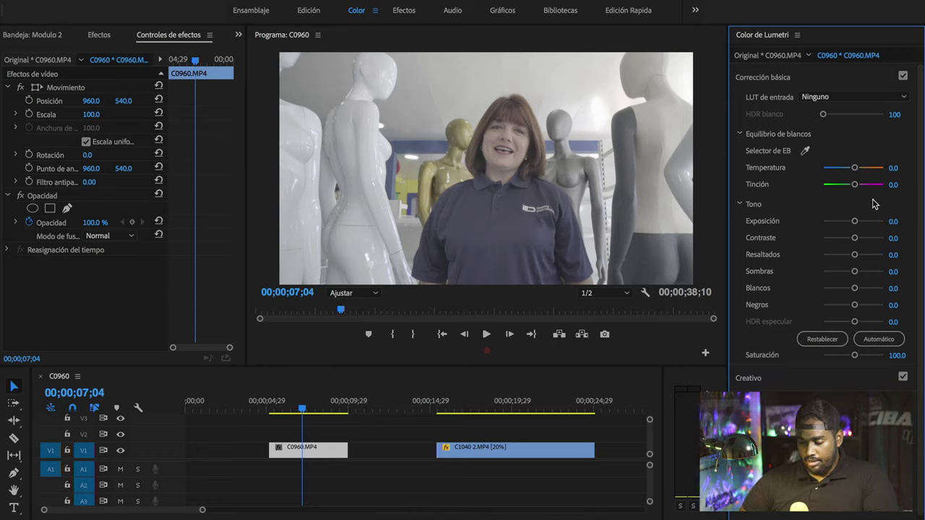
pyautogui.click(824, 96)
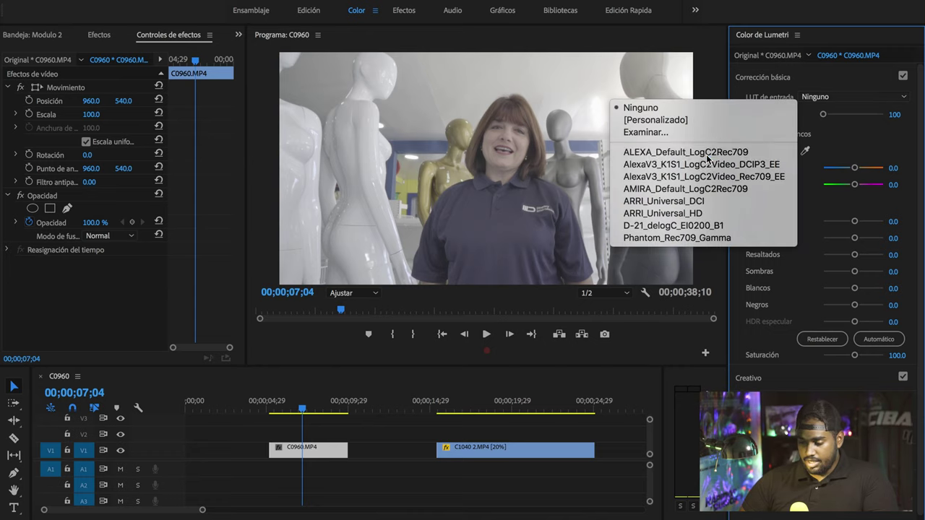
pyautogui.click(737, 144)
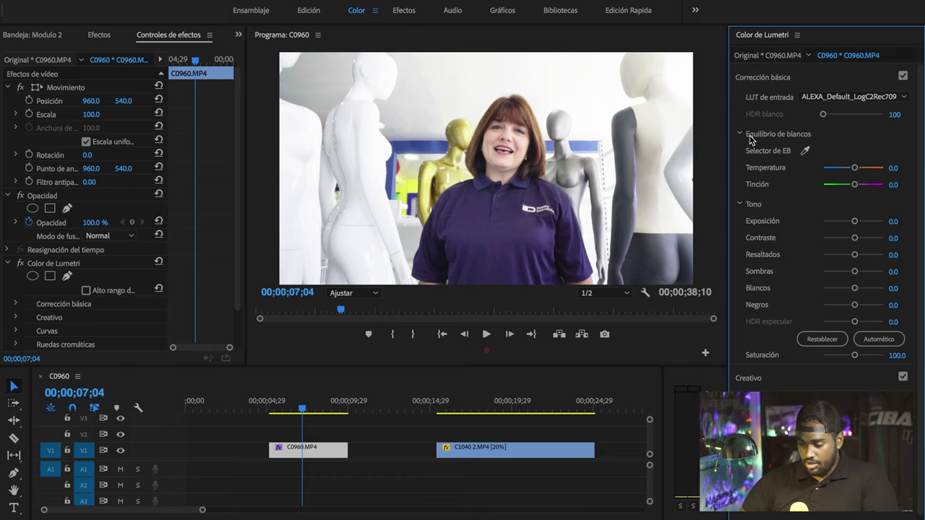
pyautogui.hotkey('ctrl', 'z')
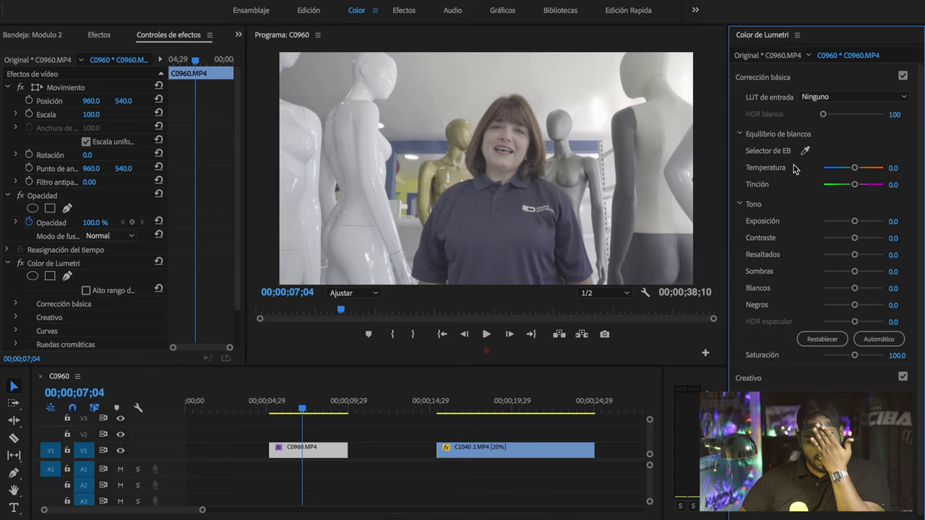
# Try warming the C0960.MP4 clip with a Temperatura of 8.5, and reset it to 0.
pyautogui.moveTo(855, 168)
pyautogui.mouseDown()
pyautogui.moveTo(846, 169)
pyautogui.moveTo(876, 170)
pyautogui.moveTo(829, 171)
pyautogui.moveTo(856, 169)
pyautogui.mouseUp()
pyautogui.click(896, 167)
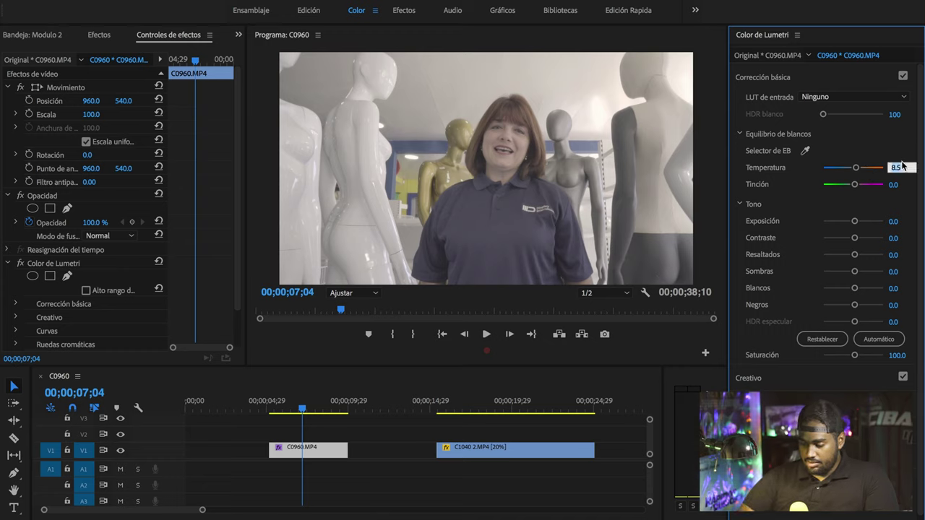
pyautogui.write('0')
pyautogui.press('Return')
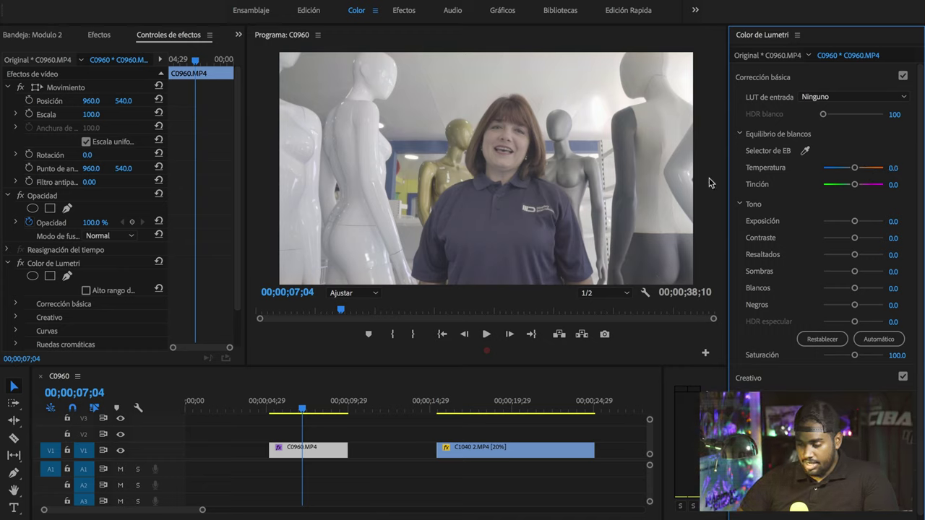
# Try a Temperatura of -34 and a Tinción of 44.7 on the C0960.MP4 clip, and reset both to 0.
pyautogui.moveTo(854, 184)
pyautogui.mouseDown()
pyautogui.moveTo(842, 189)
pyautogui.moveTo(868, 186)
pyautogui.moveTo(857, 185)
pyautogui.moveTo(865, 167)
pyautogui.moveTo(852, 185)
pyautogui.moveTo(853, 168)
pyautogui.moveTo(842, 167)
pyautogui.moveTo(867, 185)
pyautogui.mouseUp()
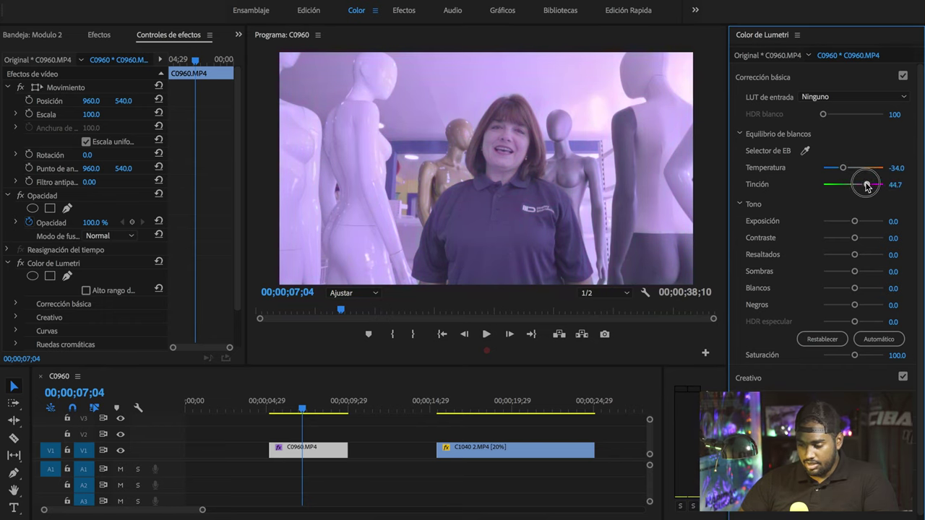
pyautogui.click(896, 168)
pyautogui.write('0')
pyautogui.click(897, 185)
pyautogui.write('0')
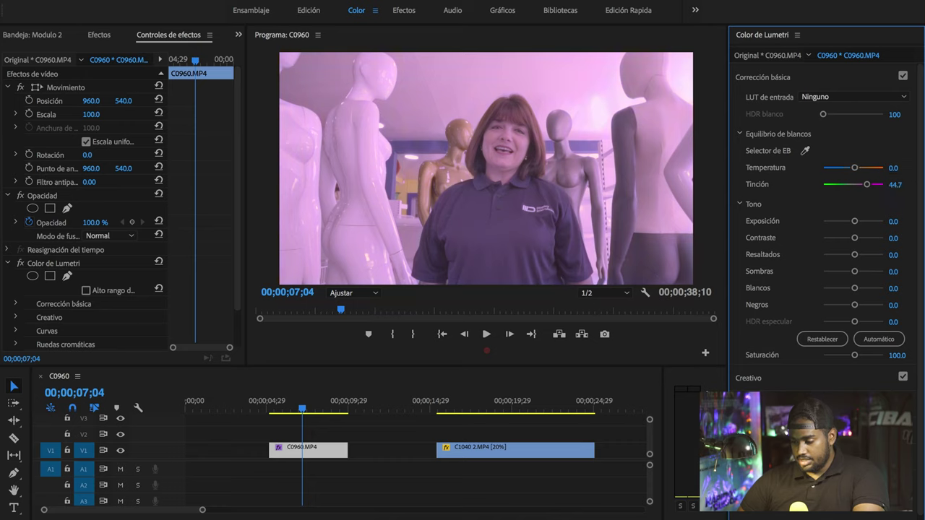
pyautogui.press('Return')
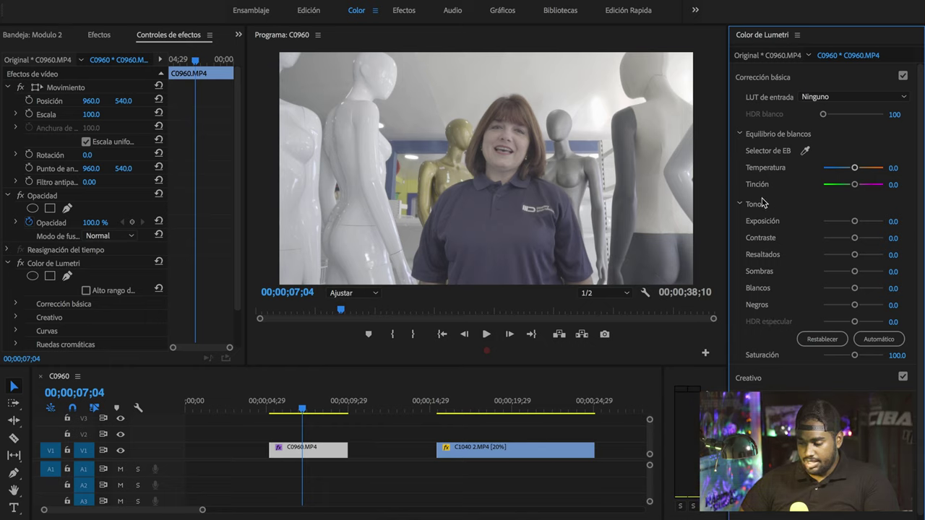
# Set the C0960.MP4 clip's Exposición to 0.5 and its Contraste to 44.7 in the basic correction.
pyautogui.moveTo(855, 223)
pyautogui.mouseDown()
pyautogui.moveTo(840, 221)
pyautogui.moveTo(864, 224)
pyautogui.moveTo(855, 227)
pyautogui.mouseUp()
pyautogui.moveTo(857, 230); pyautogui.dragTo(857, 229)
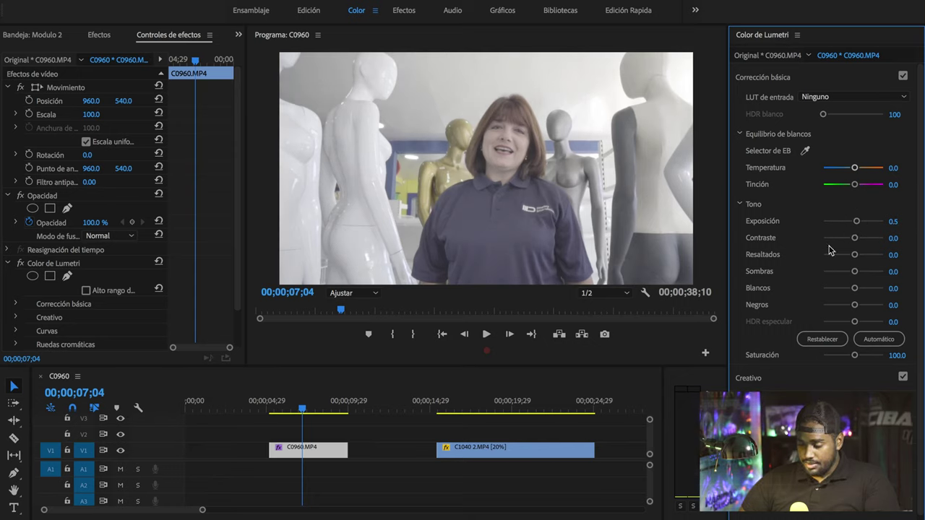
pyautogui.moveTo(853, 240)
pyautogui.mouseDown()
pyautogui.moveTo(840, 239)
pyautogui.moveTo(876, 239)
pyautogui.moveTo(868, 237)
pyautogui.mouseUp()
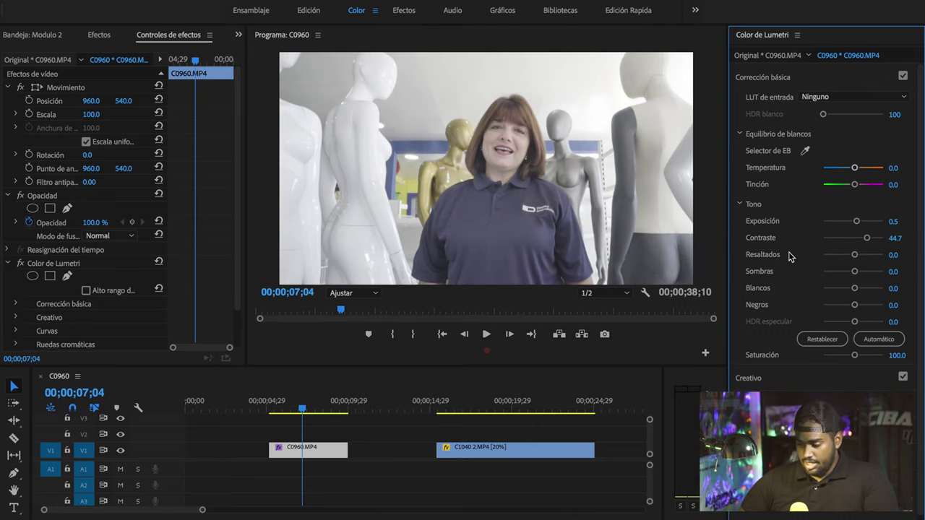
# Set the clip's tone values to Resaltados -14.9, Sombras -25.5, Blancos 17.0 and Negros -23.4.
pyautogui.moveTo(854, 256)
pyautogui.mouseDown()
pyautogui.moveTo(836, 257)
pyautogui.moveTo(866, 264)
pyautogui.moveTo(842, 257)
pyautogui.moveTo(858, 257)
pyautogui.moveTo(850, 262)
pyautogui.mouseUp()
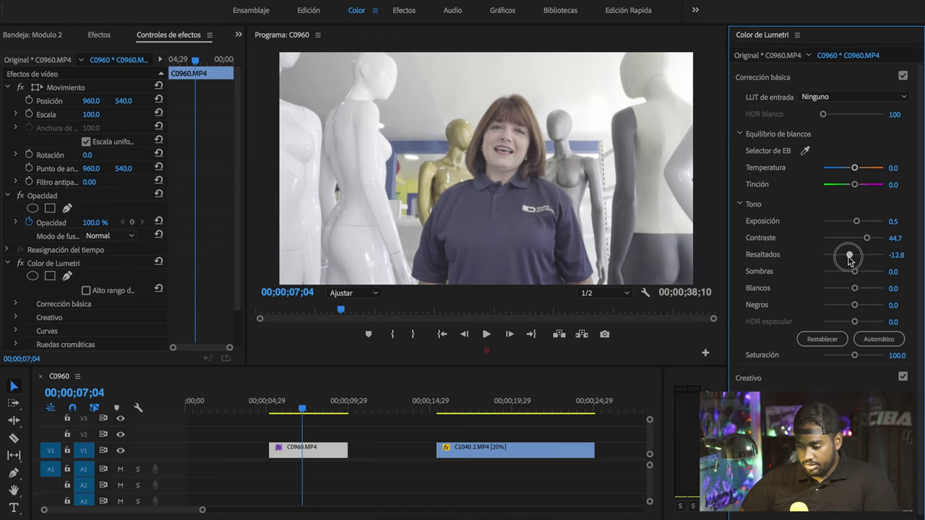
pyautogui.moveTo(857, 274)
pyautogui.mouseDown()
pyautogui.moveTo(867, 273)
pyautogui.moveTo(846, 274)
pyautogui.mouseUp()
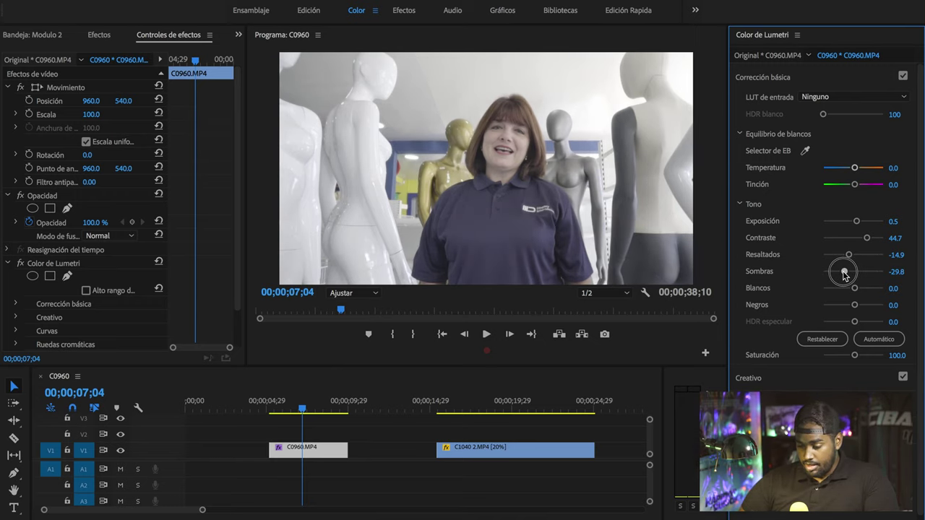
pyautogui.moveTo(856, 288)
pyautogui.mouseDown()
pyautogui.moveTo(873, 289)
pyautogui.moveTo(837, 289)
pyautogui.moveTo(875, 293)
pyautogui.moveTo(819, 292)
pyautogui.moveTo(852, 297)
pyautogui.mouseUp()
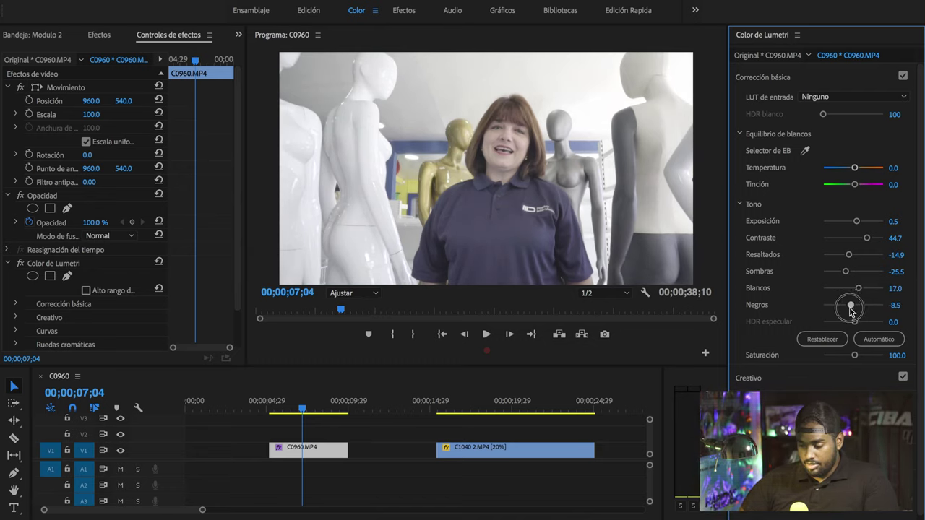
pyautogui.moveTo(860, 309)
pyautogui.mouseDown()
pyautogui.moveTo(826, 312)
pyautogui.moveTo(873, 308)
pyautogui.moveTo(847, 315)
pyautogui.mouseUp()
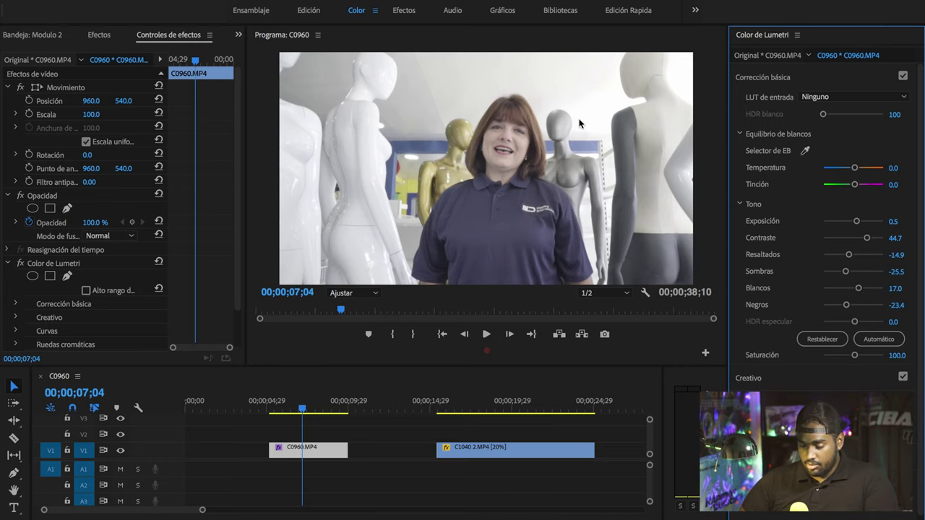
# Compare the C0960.MP4 clip with and without the Color de Lumetri effect, leaving the effect enabled.
pyautogui.scroll(-3, 237, 192)
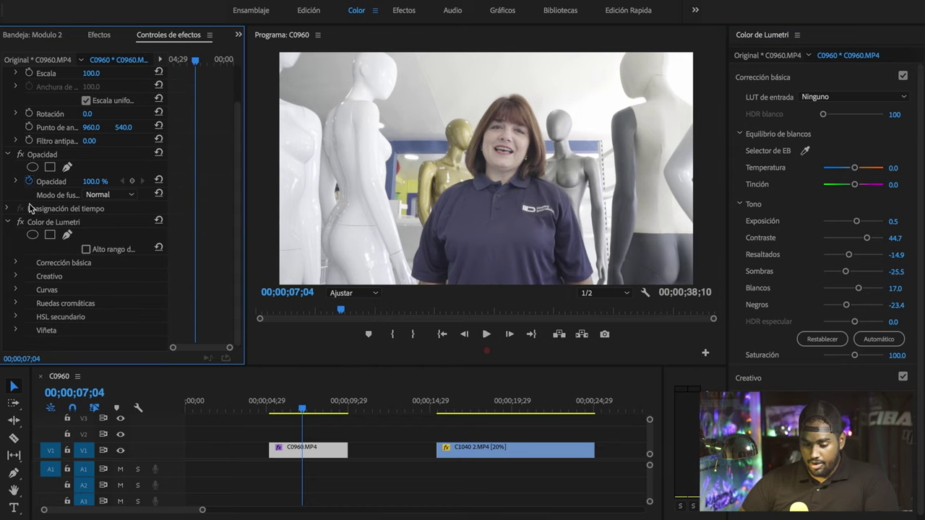
pyautogui.click(20, 222)
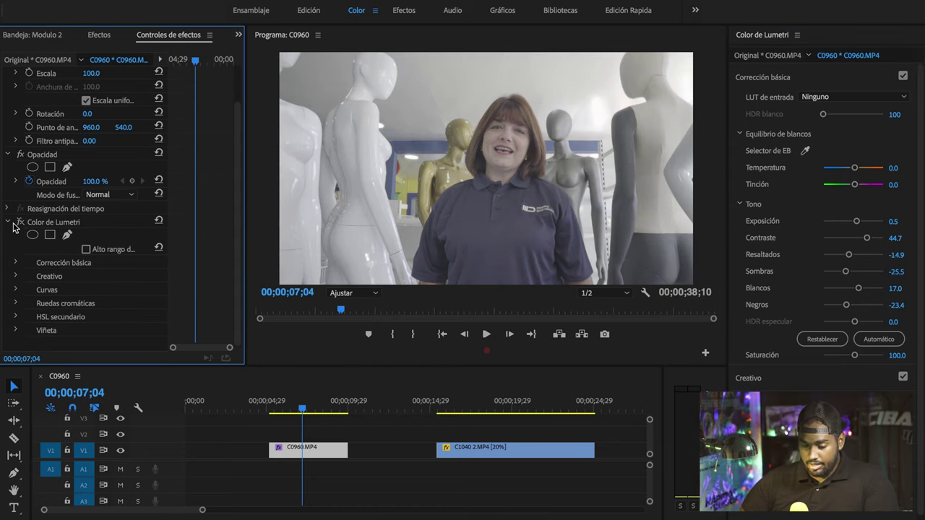
pyautogui.click(20, 222)
pyautogui.click(20, 222)
pyautogui.click(20, 222)
pyautogui.click(21, 222)
pyautogui.click(21, 222)
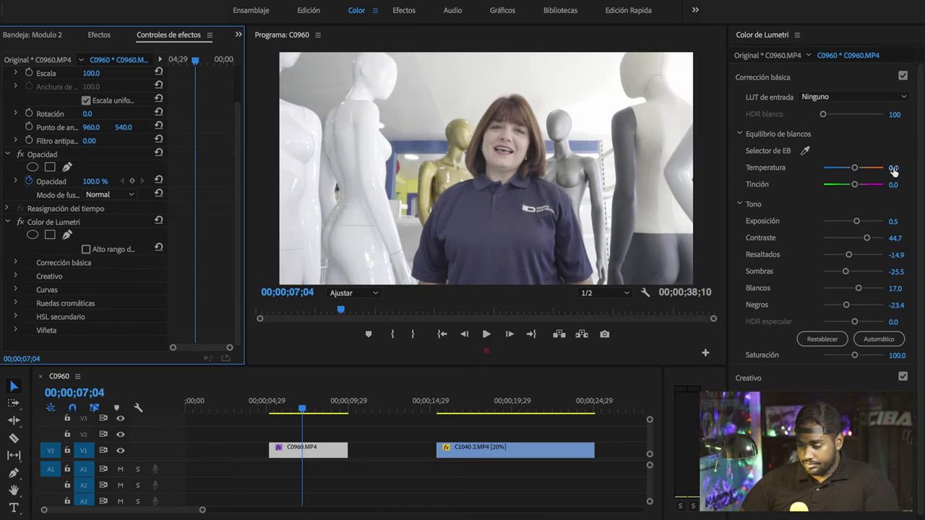
# Try the SL GOLD RUSH LDR and CineSpace2383sRGB6bit looks in the Creativo section on the C0960.MP4 clip.
pyautogui.click(773, 77)
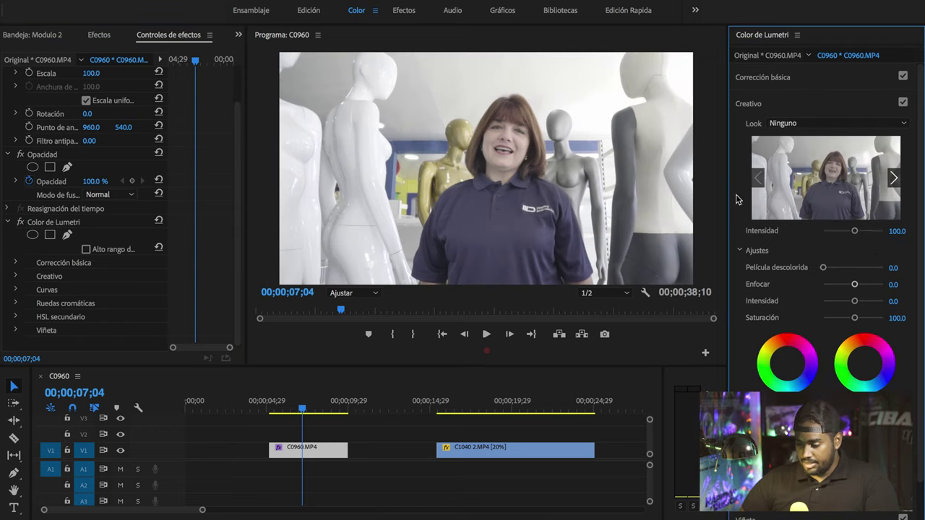
pyautogui.click(880, 125)
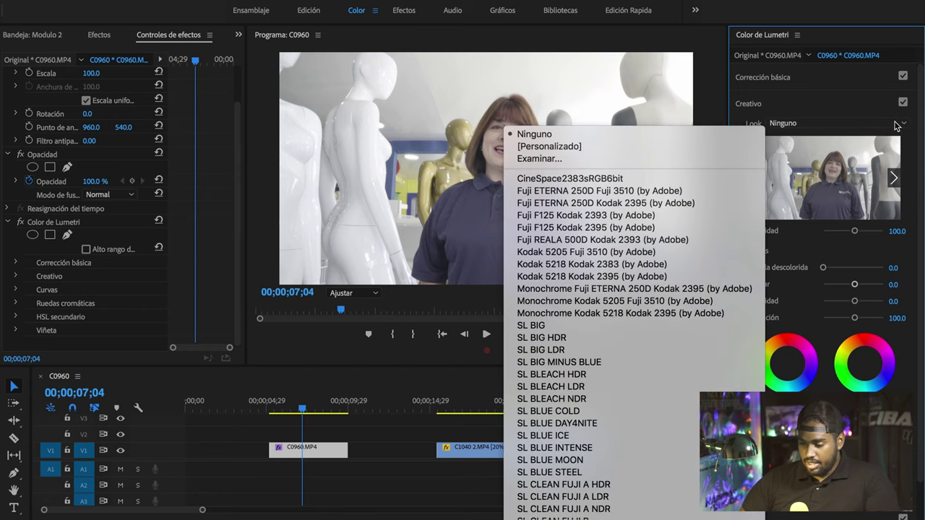
pyautogui.scroll(-5, 637, 178)
pyautogui.scroll(-15, 639, 169)
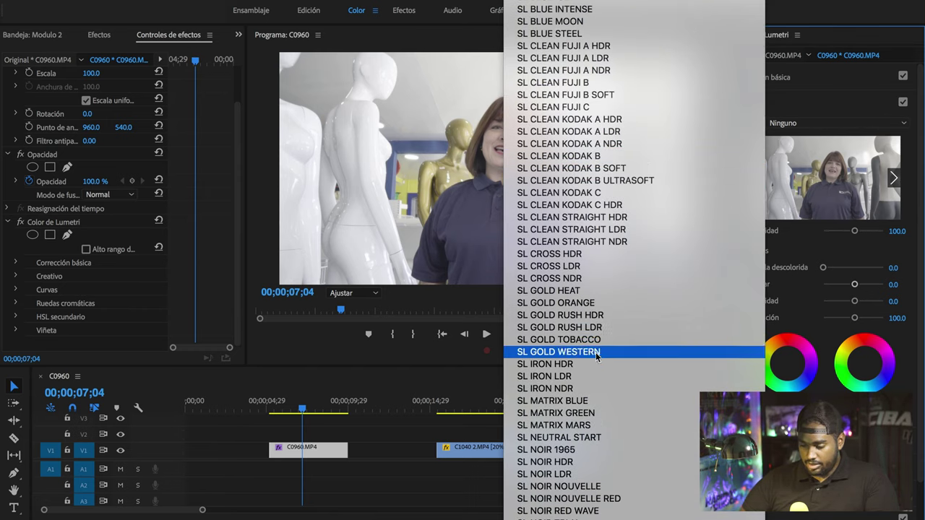
pyautogui.click(621, 327)
pyautogui.click(802, 123)
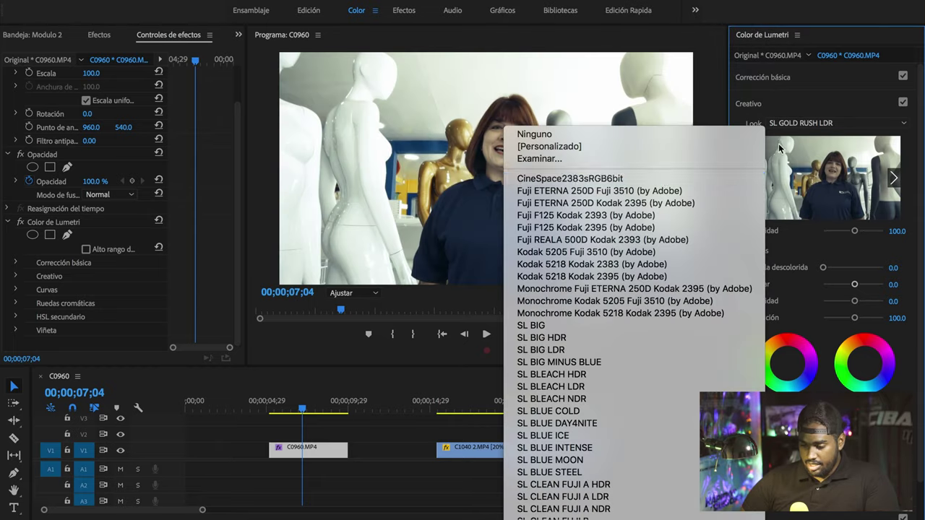
pyautogui.click(614, 177)
# Try the SL BIG, SL BIG LDR and SL BLEACH LDR creative looks on the C0960.MP4 clip.
pyautogui.click(831, 124)
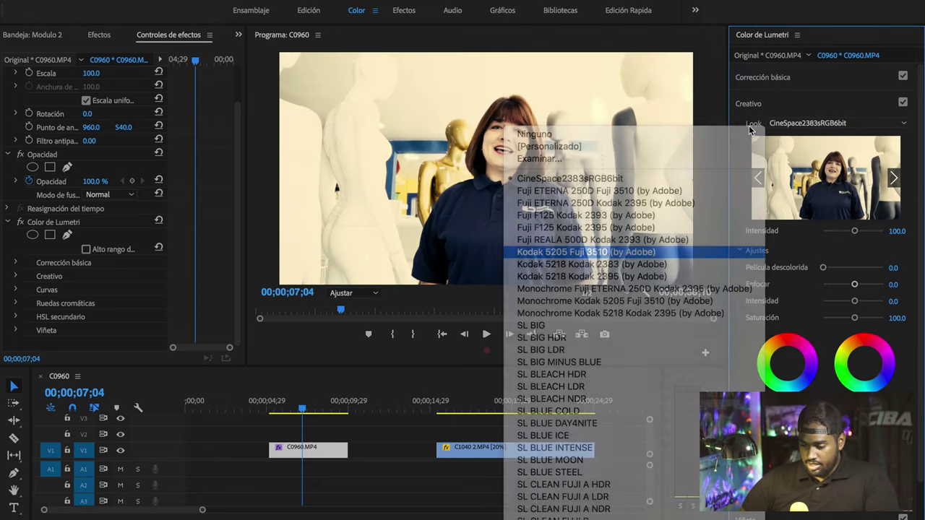
pyautogui.press('Return')
pyautogui.click(795, 123)
pyautogui.press('s')
pyautogui.press('Return')
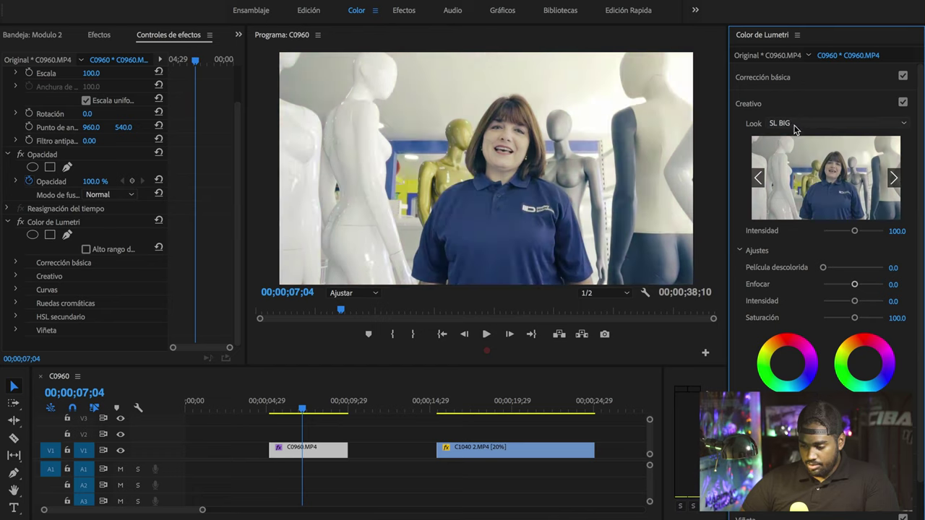
pyautogui.click(793, 124)
pyautogui.press('Down')
pyautogui.press('Return')
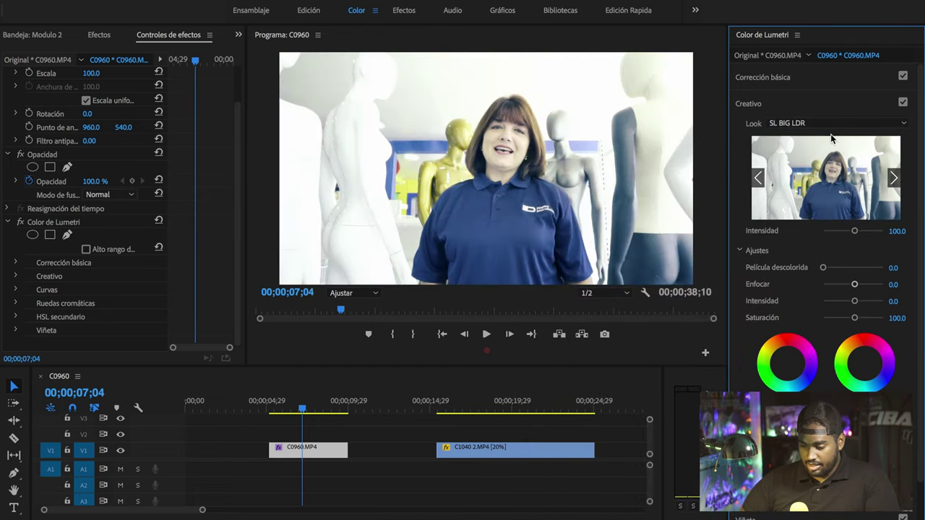
pyautogui.click(831, 124)
pyautogui.press('Down')
pyautogui.press('Down')
pyautogui.press('Down')
pyautogui.press('Return')
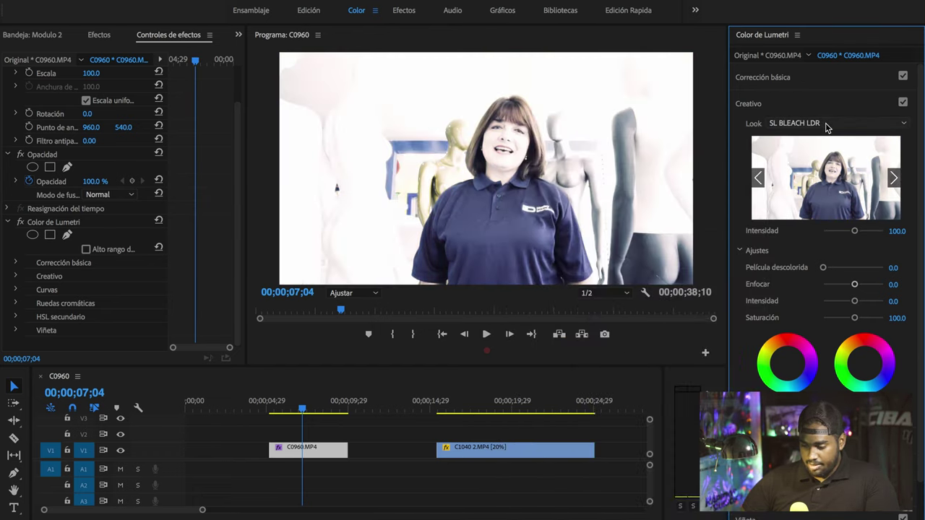
# Try the SL BLUE MOON creative look on the clip, and return the Look setting to Ninguno.
pyautogui.click(827, 124)
pyautogui.press('Down')
pyautogui.press('Down')
pyautogui.press('Down')
pyautogui.press('Down')
pyautogui.press('Down')
pyautogui.press('Down')
pyautogui.press('Down')
pyautogui.press('Down')
pyautogui.press('Up')
pyautogui.press('Up')
pyautogui.press('Return')
pyautogui.click(802, 125)
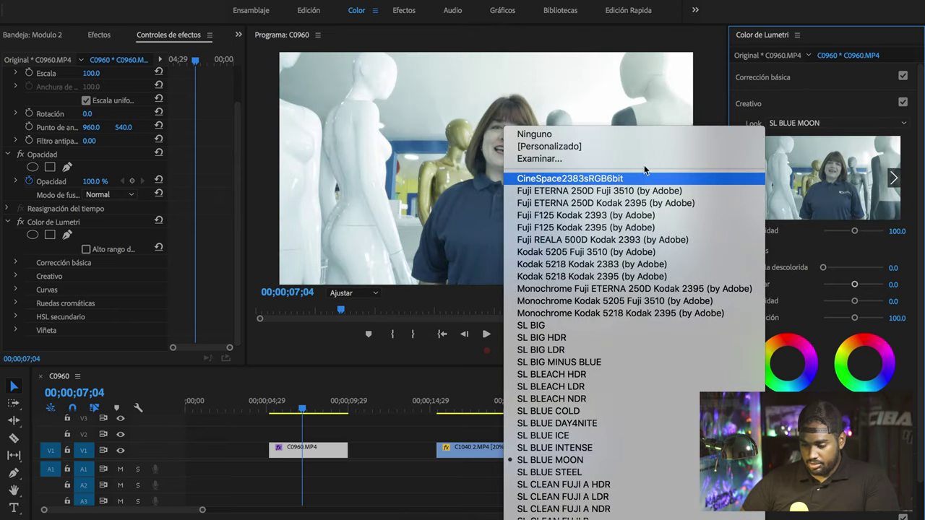
pyautogui.click(562, 136)
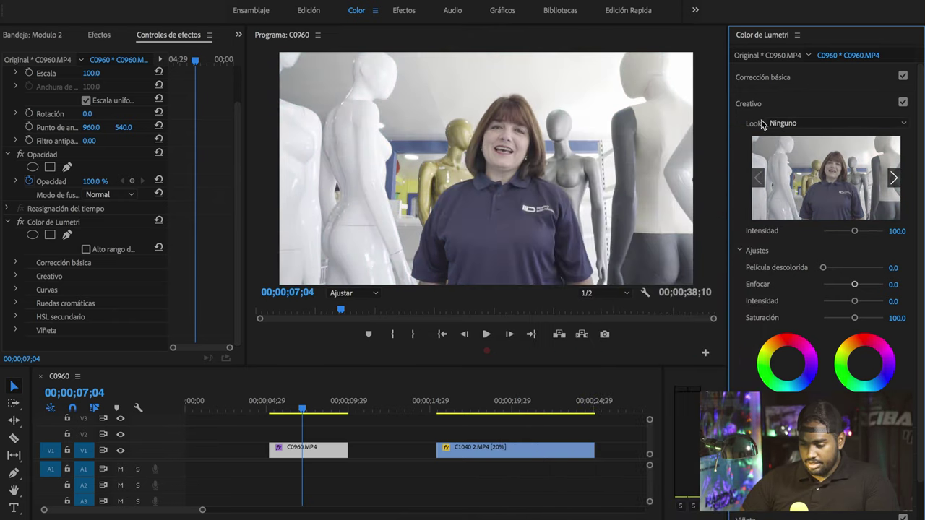
# Try the Kodak 5205 Fuji 3510 (by Adobe) look, lower the look's Intensidad to 0, and return the Look to Ninguno.
pyautogui.click(828, 125)
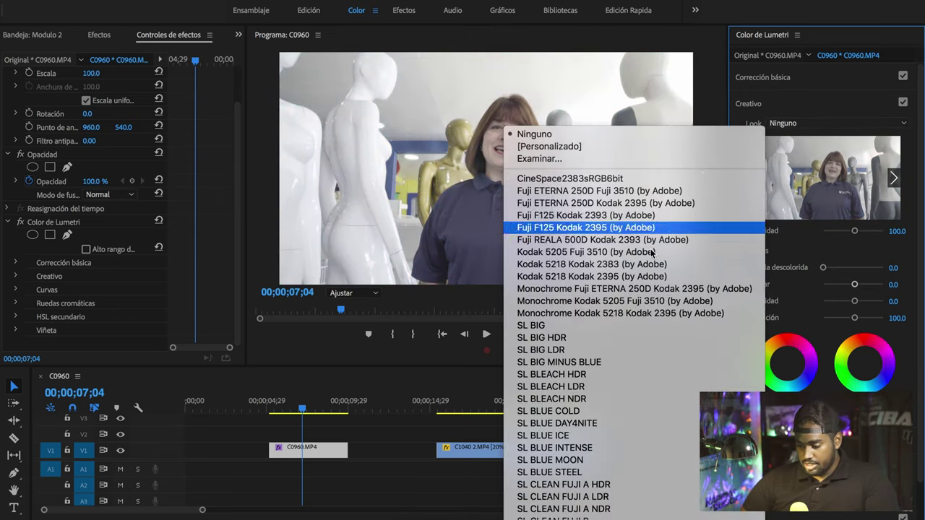
pyautogui.scroll(-10, 596, 402)
pyautogui.scroll(8, 597, 399)
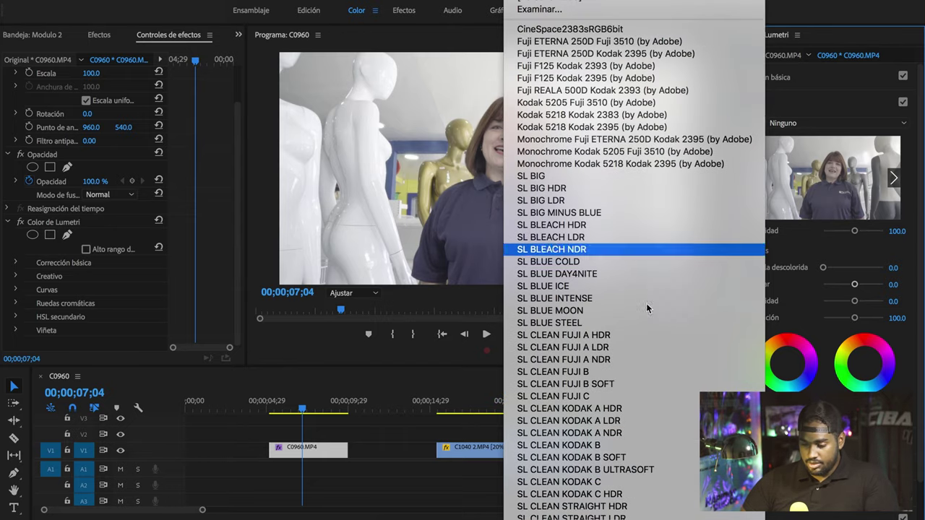
pyautogui.click(586, 104)
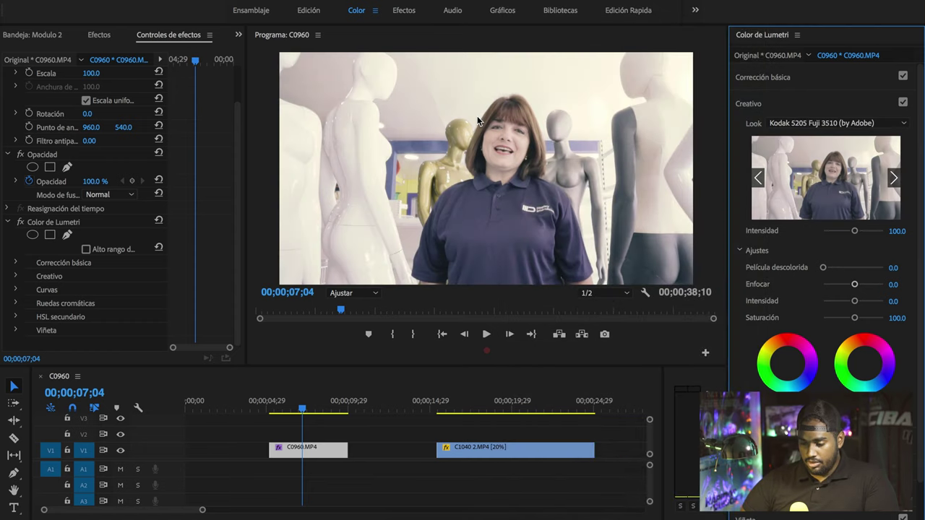
pyautogui.moveTo(854, 232); pyautogui.dragTo(780, 255)
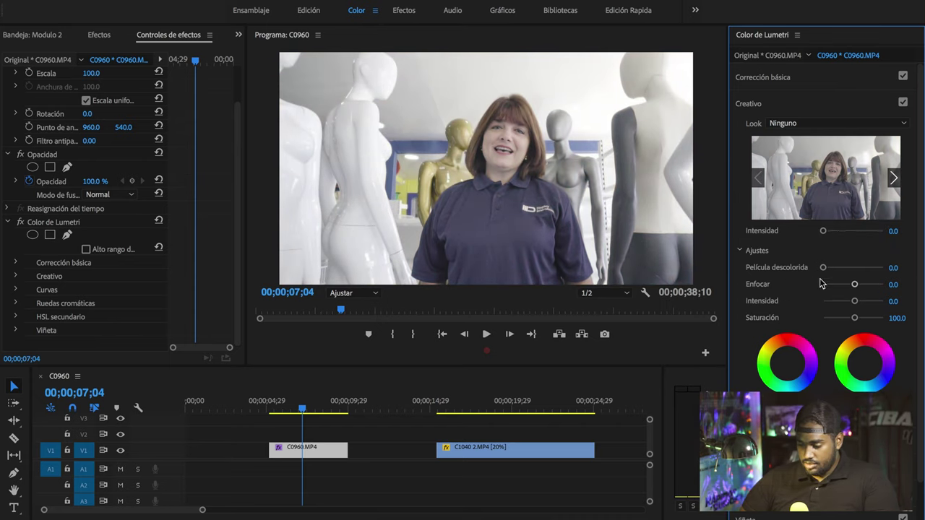
# Try the creative Ajustes with Enfocar 6.4, a higher Intensidad and Saturación 148.9, and restore them to 0, 0 and 100.
pyautogui.moveTo(827, 271)
pyautogui.mouseDown()
pyautogui.moveTo(888, 271)
pyautogui.moveTo(817, 278)
pyautogui.moveTo(856, 281)
pyautogui.moveTo(833, 278)
pyautogui.moveTo(864, 275)
pyautogui.moveTo(822, 269)
pyautogui.mouseUp()
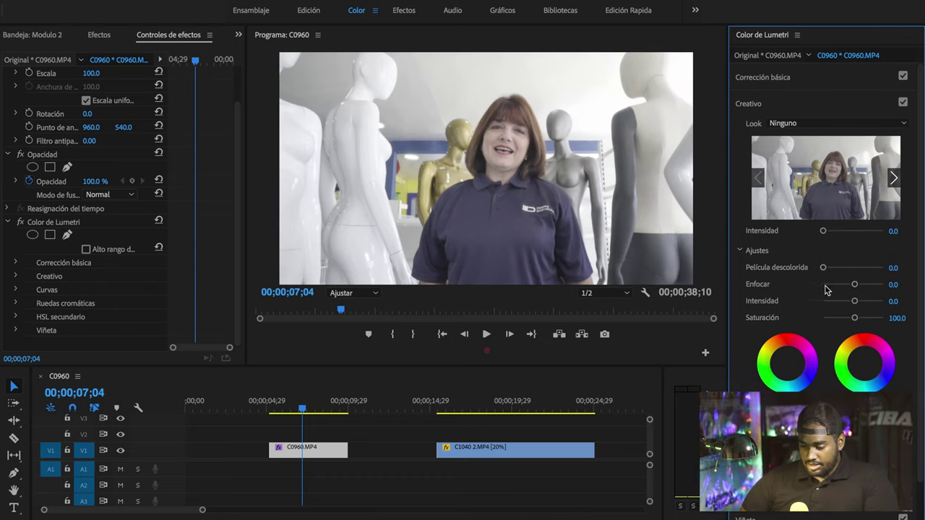
pyautogui.moveTo(856, 288); pyautogui.dragTo(868, 318)
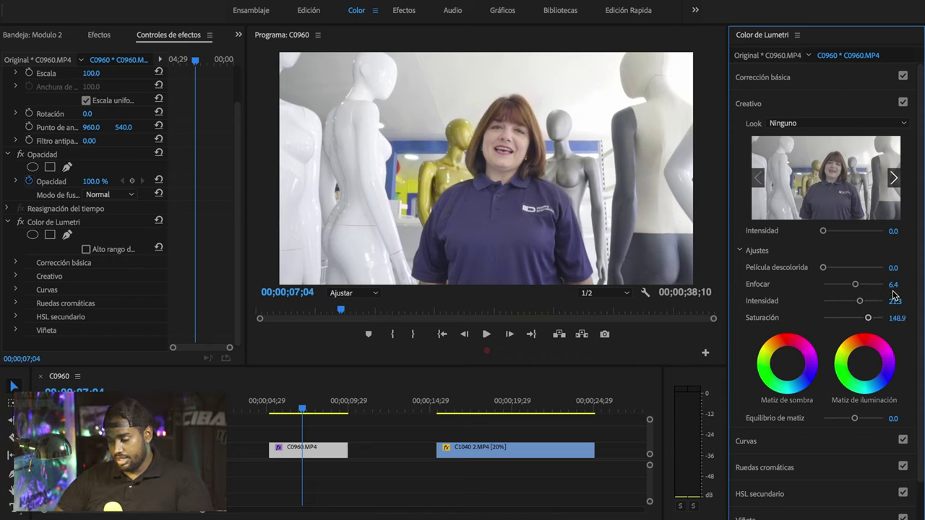
pyautogui.click(893, 284)
pyautogui.write('0')
pyautogui.click(896, 301)
pyautogui.write('0')
pyautogui.click(901, 318)
pyautogui.write('0')
pyautogui.click(871, 259)
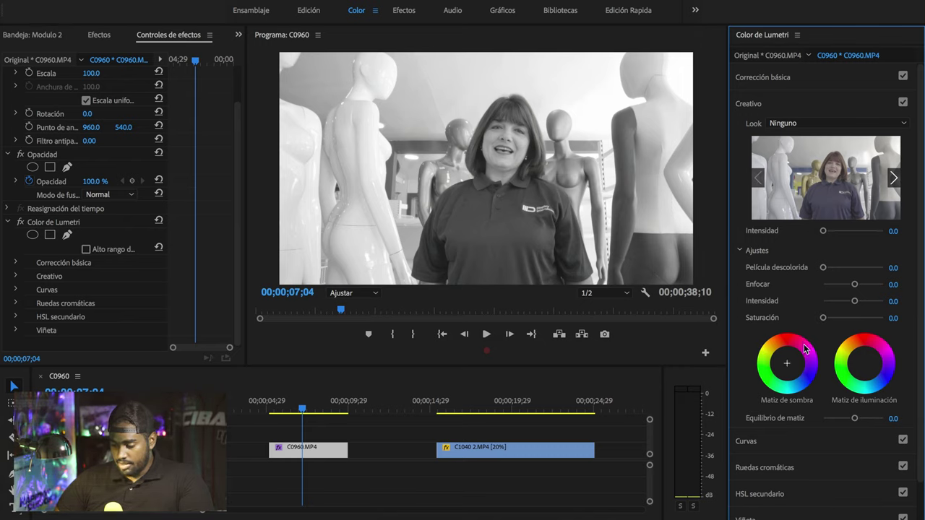
pyautogui.click(900, 316)
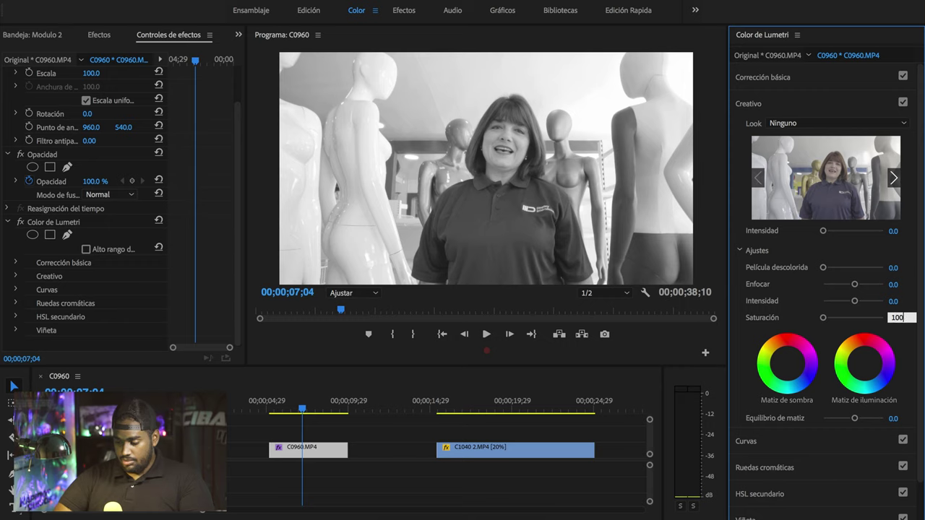
pyautogui.press('Return')
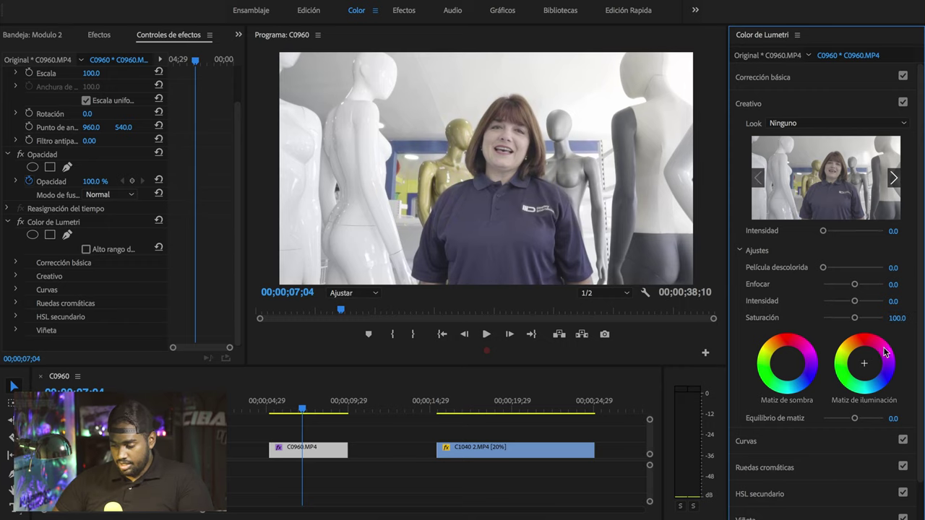
# Try an orange-yellow Matiz de sombra, bring it back near neutral, and place the Matiz de iluminación close to its wheel's centre.
pyautogui.click(794, 367)
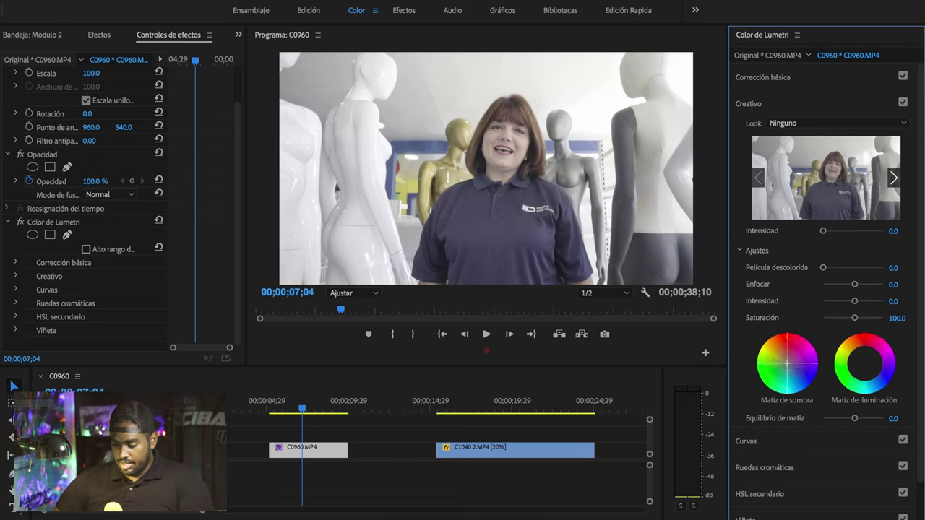
pyautogui.moveTo(787, 363); pyautogui.dragTo(775, 352)
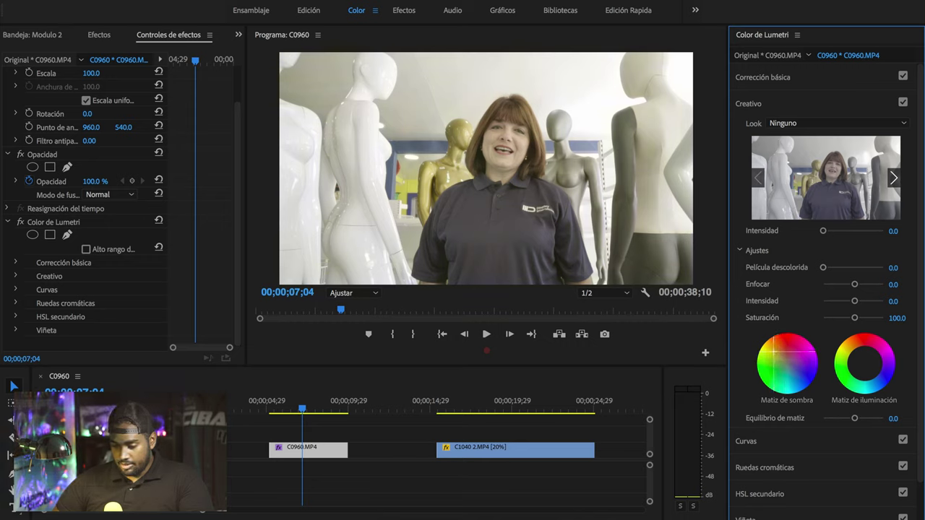
pyautogui.moveTo(775, 352)
pyautogui.mouseDown()
pyautogui.moveTo(795, 361)
pyautogui.moveTo(770, 370)
pyautogui.moveTo(785, 366)
pyautogui.mouseUp()
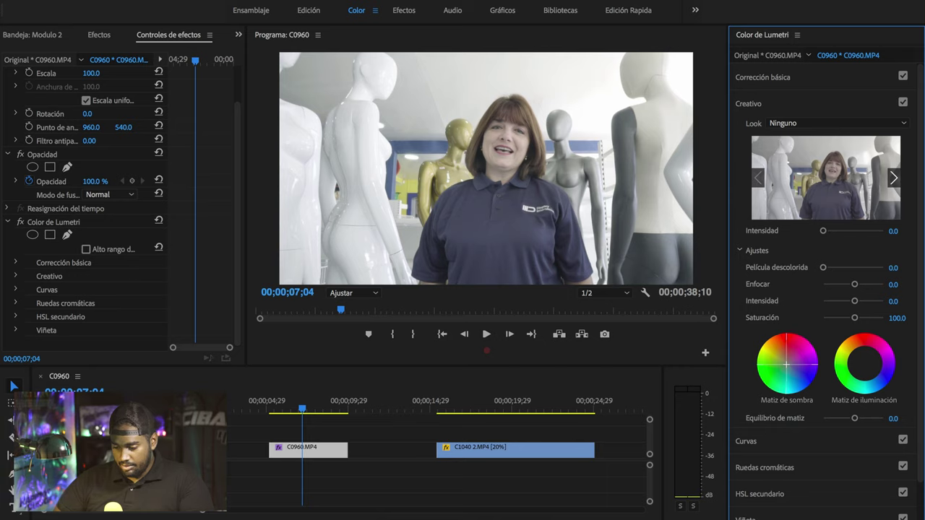
pyautogui.moveTo(869, 365)
pyautogui.mouseDown()
pyautogui.moveTo(878, 369)
pyautogui.moveTo(869, 356)
pyautogui.moveTo(854, 359)
pyautogui.moveTo(864, 362)
pyautogui.mouseUp()
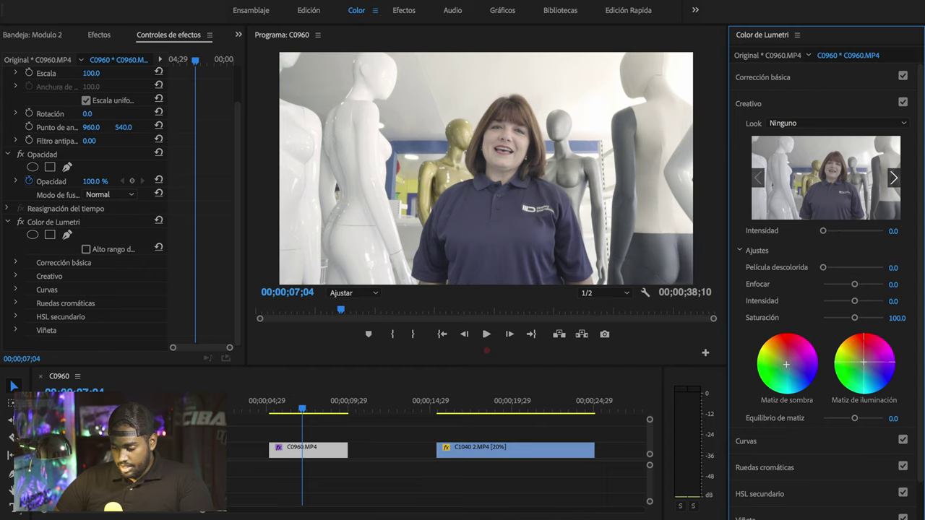
# Centre the Matiz de iluminación tint, and shape the white RGB curve with a shadow and a highlight point, ending with slightly lifted shadows.
pyautogui.moveTo(863, 362); pyautogui.dragTo(865, 363)
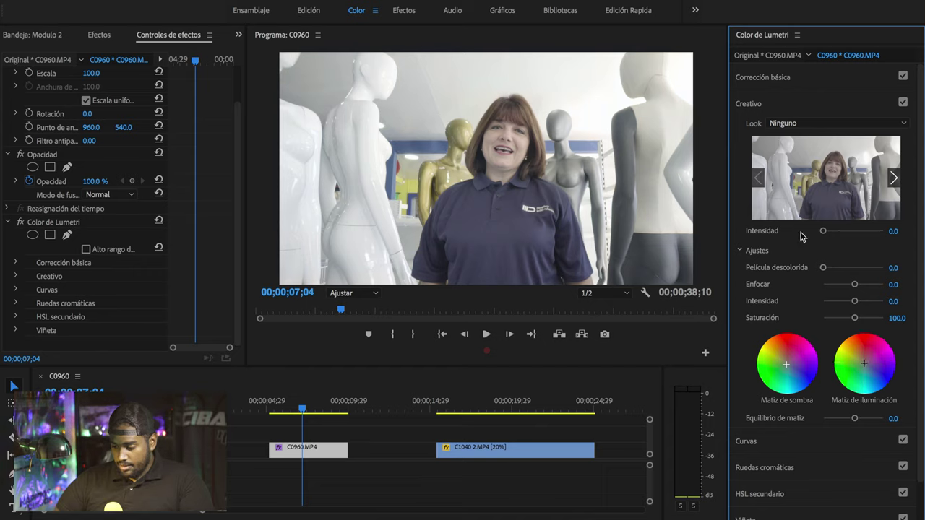
pyautogui.click(777, 101)
pyautogui.click(749, 130)
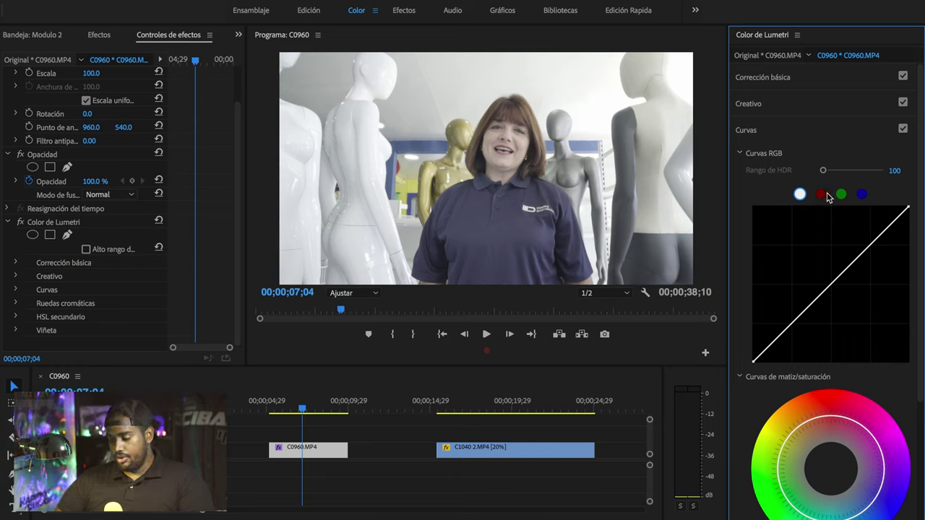
pyautogui.click(799, 317)
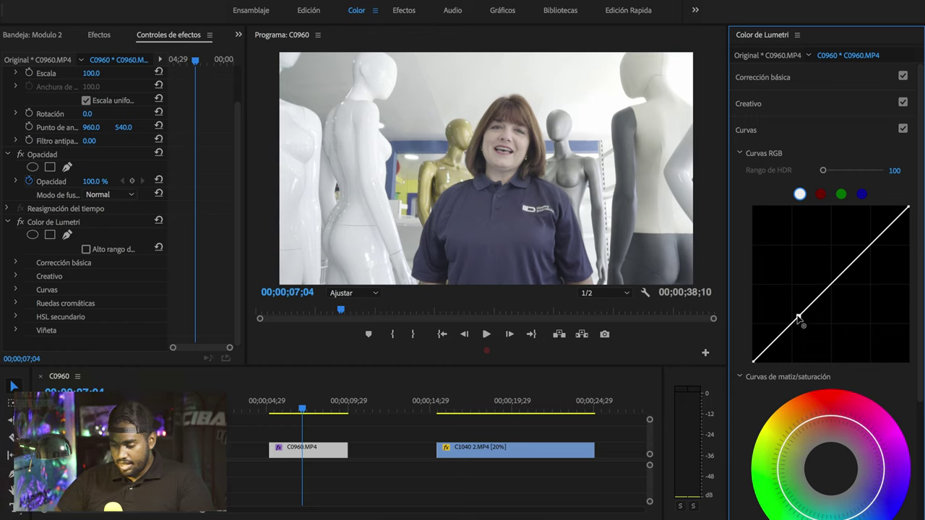
pyautogui.click(867, 246)
pyautogui.moveTo(799, 319); pyautogui.dragTo(803, 324)
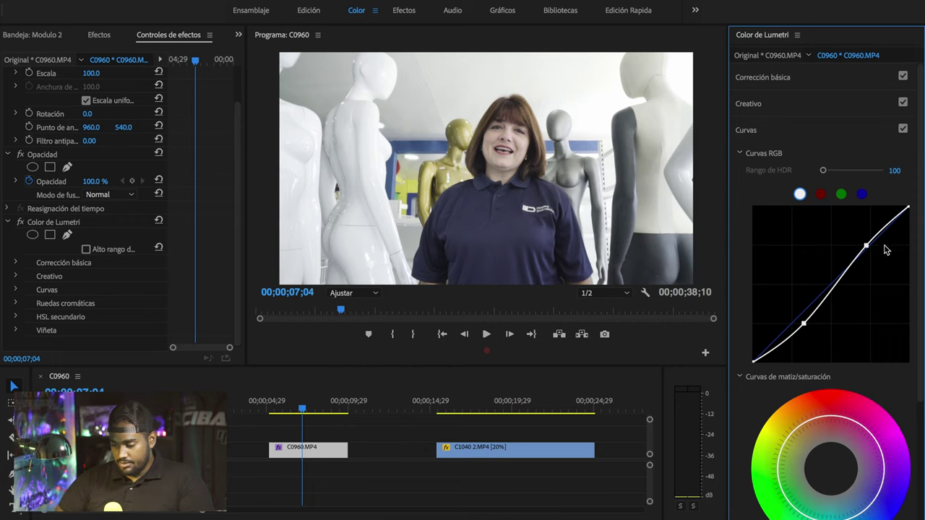
pyautogui.moveTo(867, 246)
pyautogui.mouseDown()
pyautogui.moveTo(874, 258)
pyautogui.moveTo(854, 233)
pyautogui.moveTo(876, 260)
pyautogui.moveTo(862, 237)
pyautogui.moveTo(869, 247)
pyautogui.mouseUp()
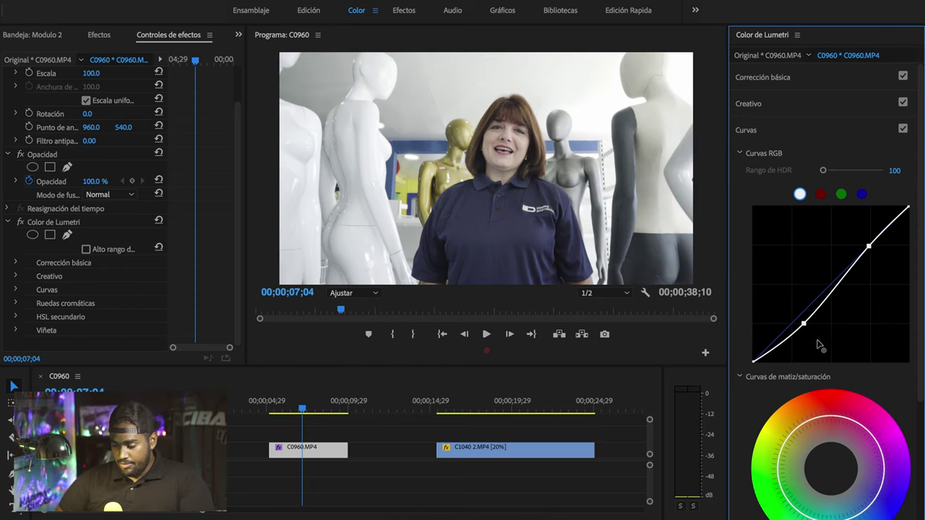
pyautogui.moveTo(805, 326); pyautogui.dragTo(796, 321)
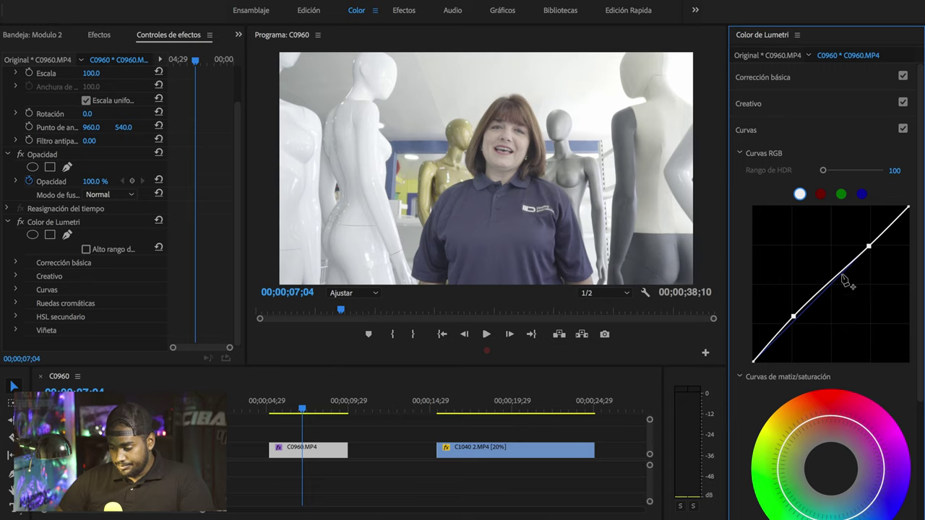
# Try the red and green RGB curves, adding a midpoint, and disable the Curvas section.
pyautogui.click(821, 194)
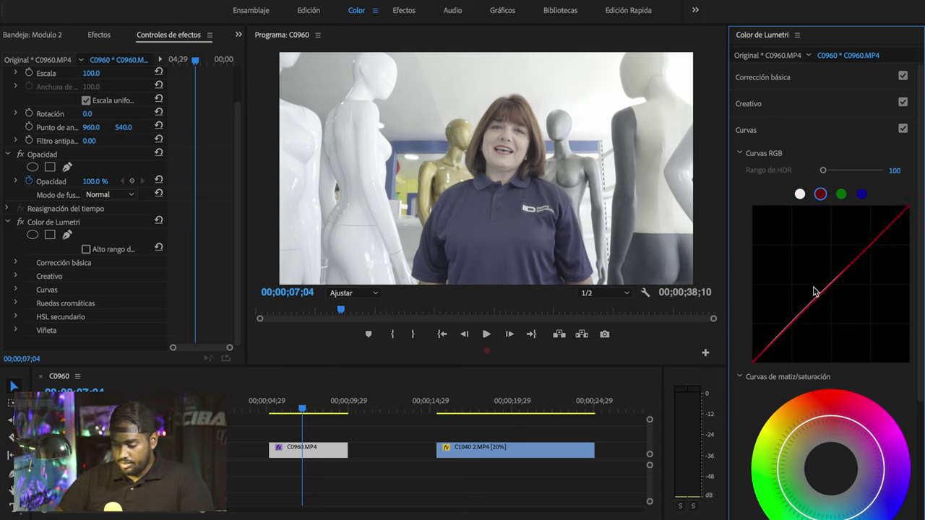
pyautogui.moveTo(801, 323); pyautogui.dragTo(836, 285)
pyautogui.click(840, 194)
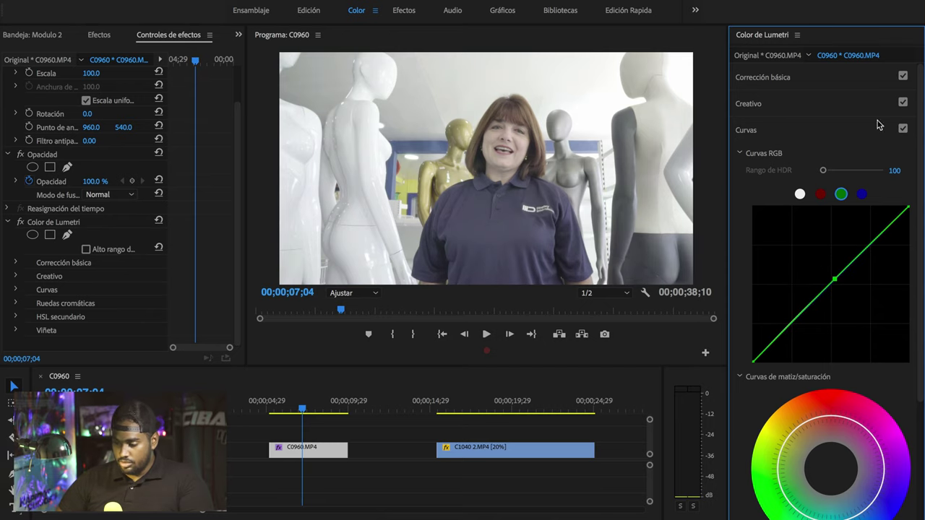
pyautogui.click(903, 129)
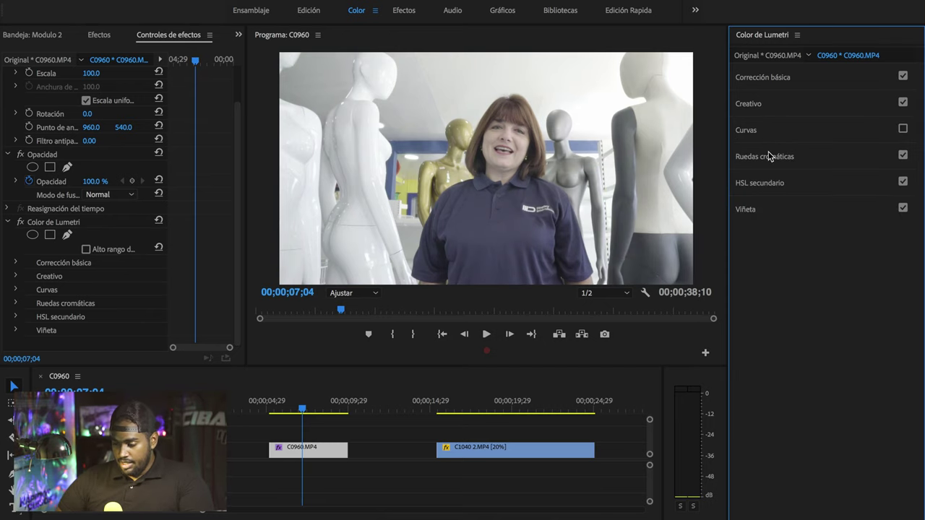
# Compare the Ruedas cromáticas colour wheels with the tint wheels in the Creativo section.
pyautogui.click(798, 155)
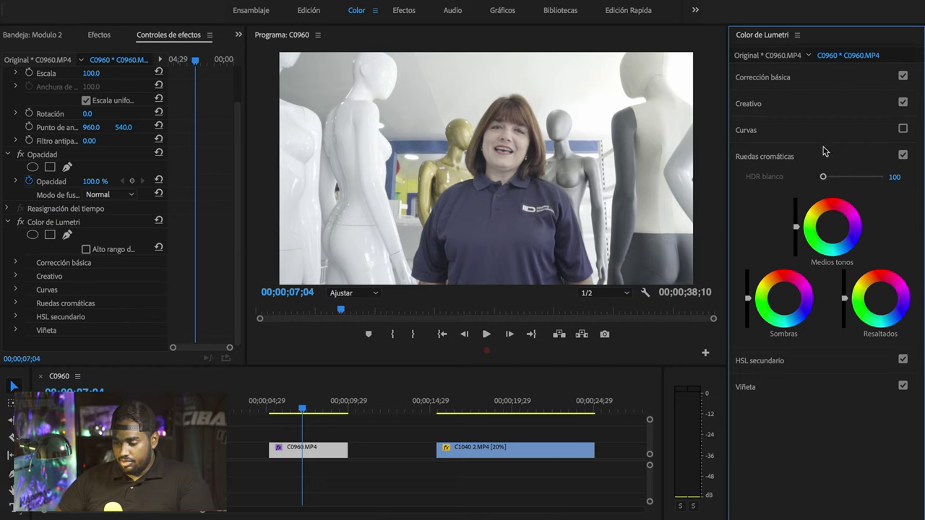
pyautogui.click(780, 106)
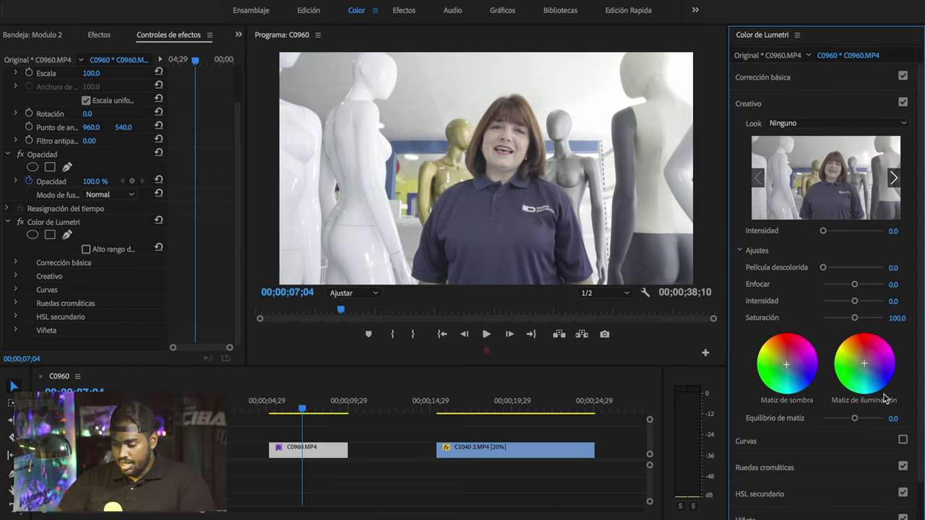
pyautogui.click(764, 105)
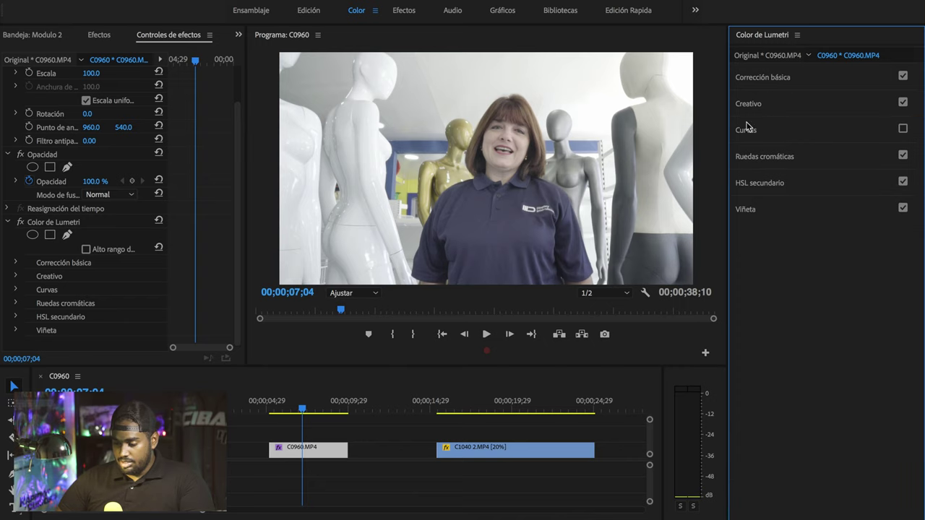
# Try a yellowish Sombras, slightly magenta Medios tonos and warm Resaltados tint in Ruedas cromáticas, and disable that section.
pyautogui.click(806, 160)
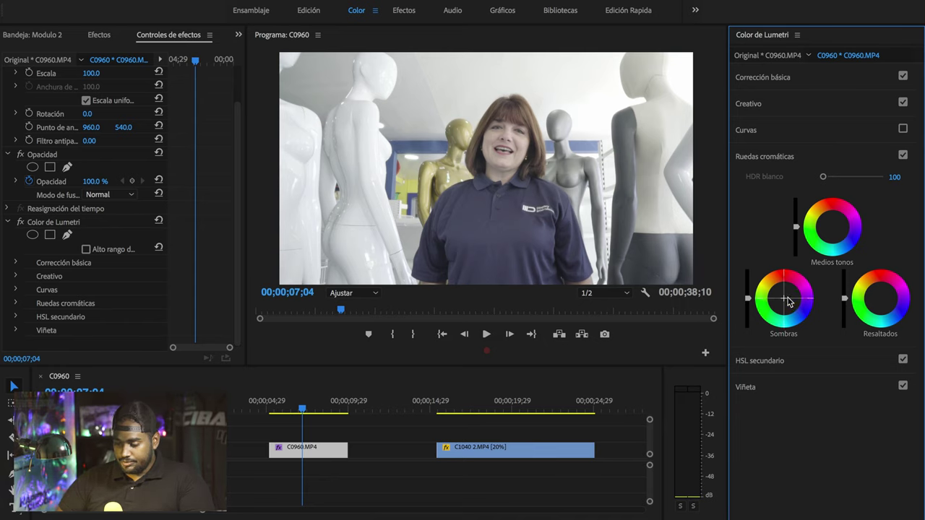
pyautogui.moveTo(788, 302); pyautogui.dragTo(786, 297)
pyautogui.click(831, 226)
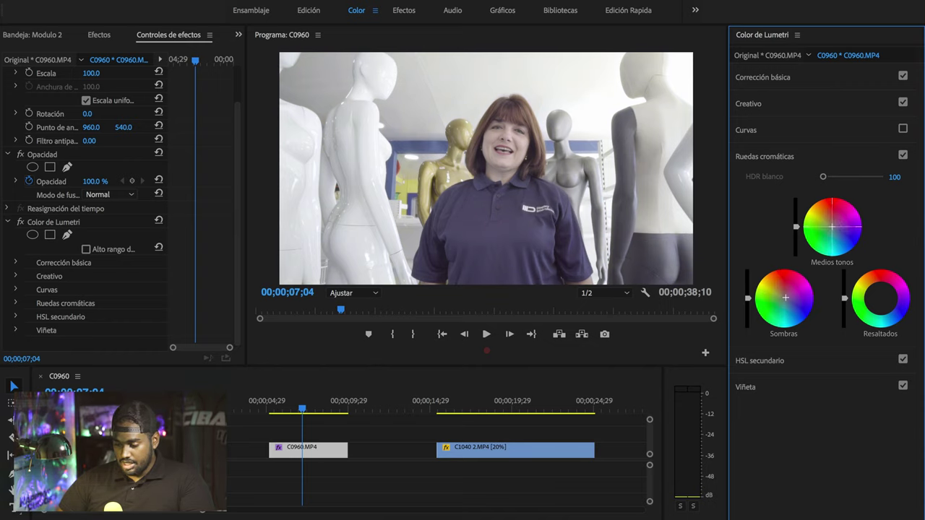
pyautogui.click(880, 298)
pyautogui.click(788, 301)
pyautogui.moveTo(784, 297); pyautogui.dragTo(785, 298)
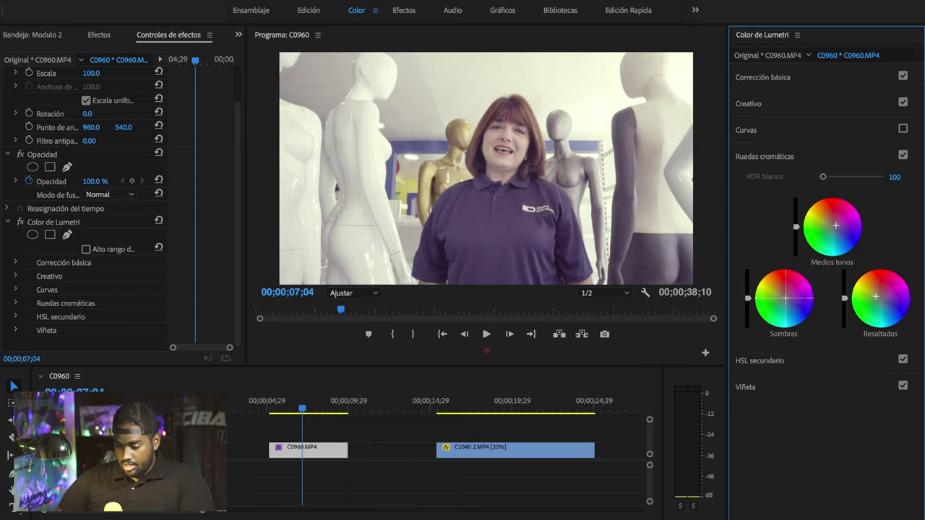
pyautogui.moveTo(786, 299); pyautogui.dragTo(779, 295)
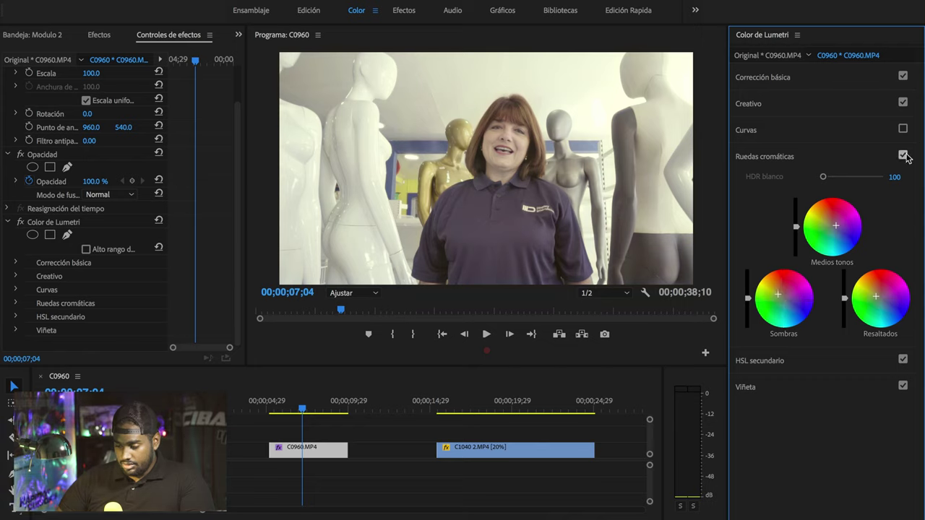
pyautogui.click(903, 156)
pyautogui.click(780, 157)
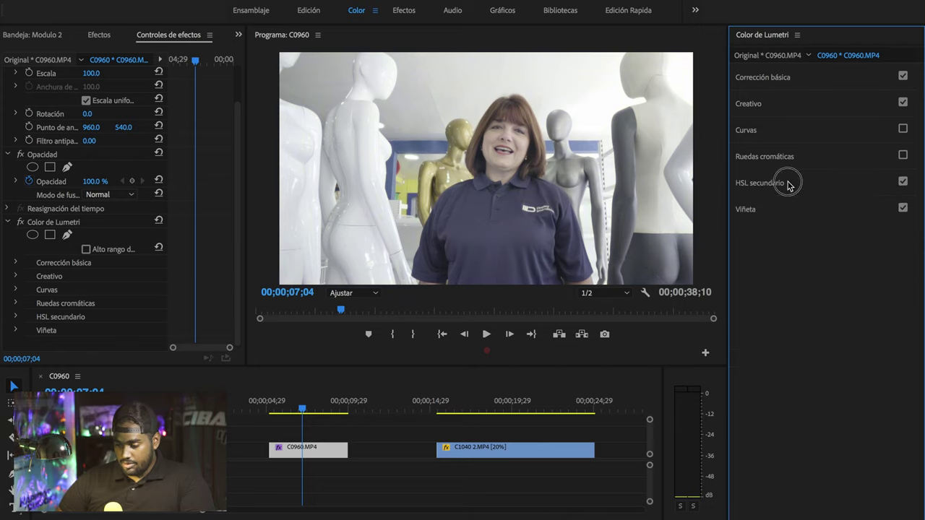
# Examine the HSL secundario section's Clave, Ajustar and Corrección controls.
pyautogui.click(787, 183)
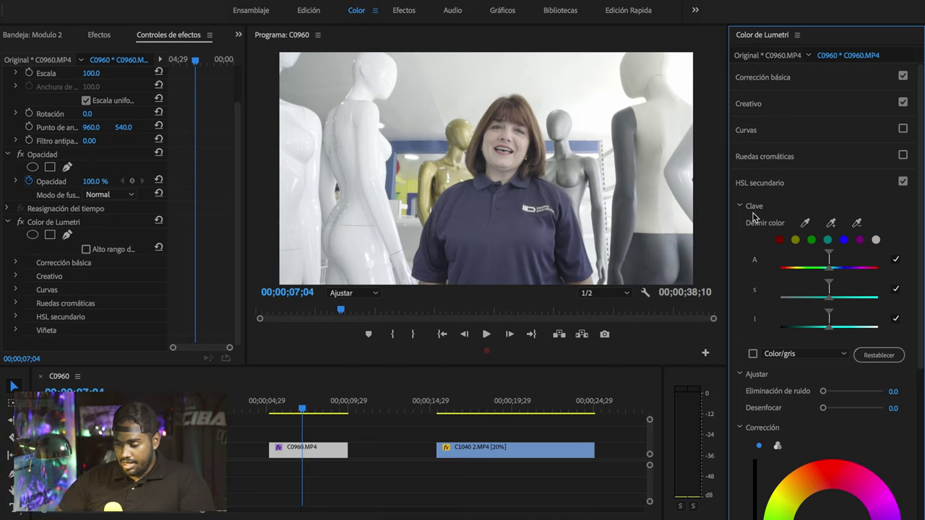
pyautogui.scroll(-5, 815, 146)
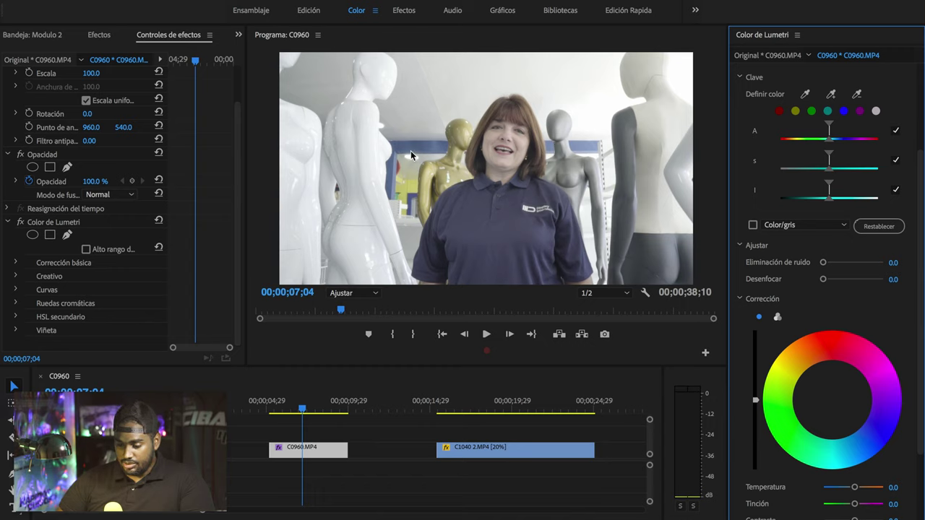
pyautogui.hotkey('ctrl', 's')
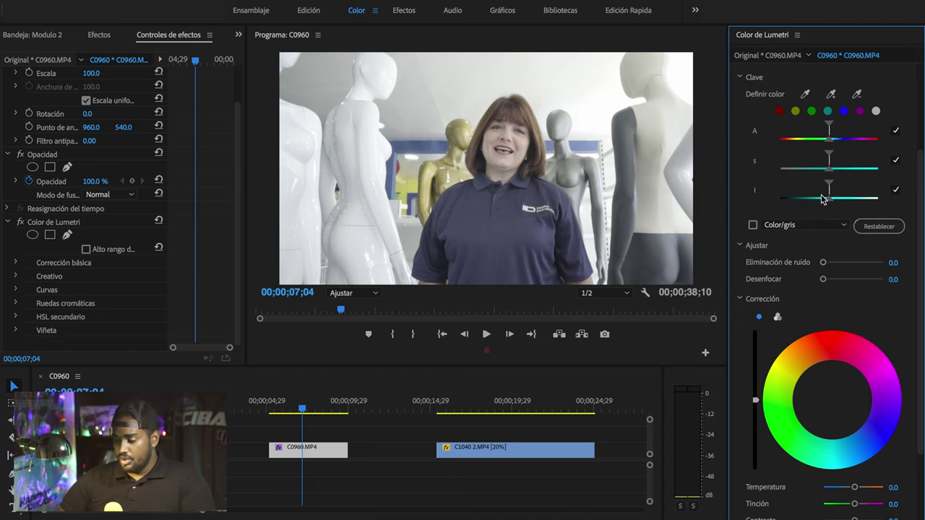
pyautogui.moveTo(919, 204); pyautogui.dragTo(919, 138)
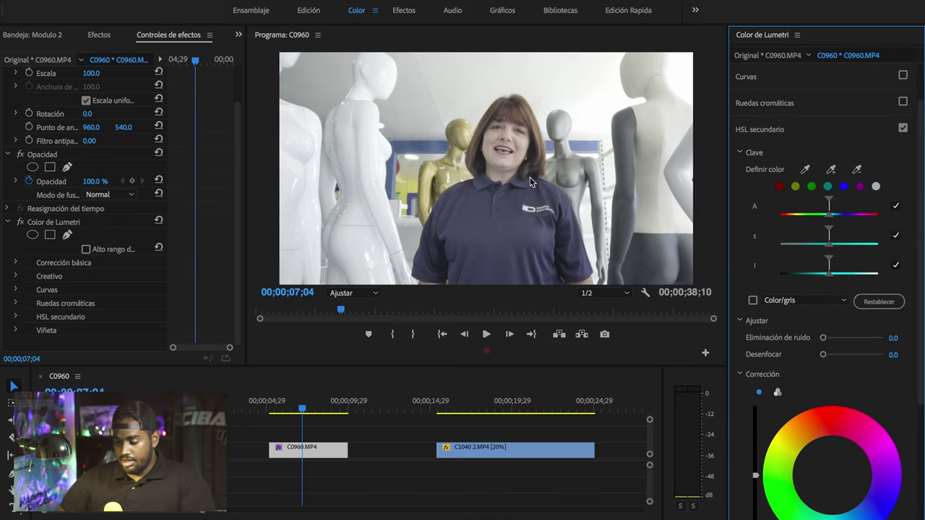
pyautogui.click(759, 131)
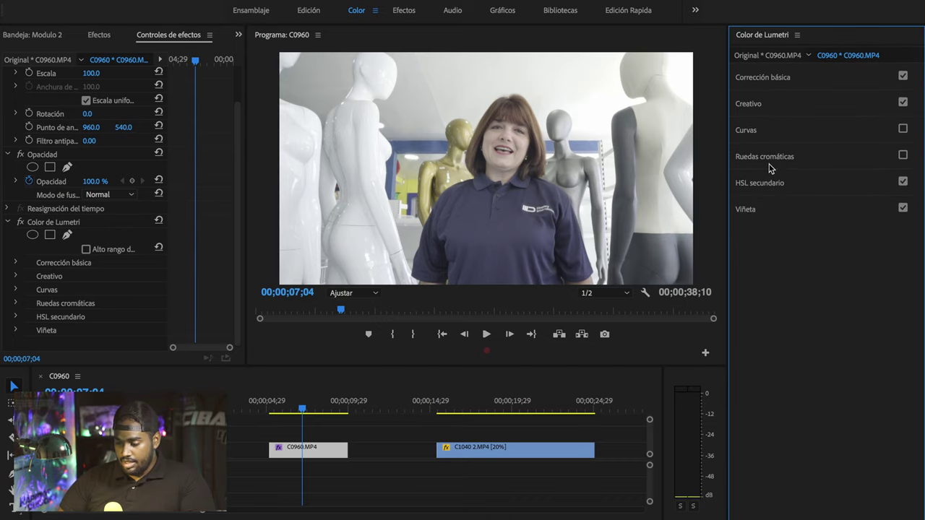
# Try a Viñeta Cantidad of -3.0, check it at 00;00;06;20, and restore the amount to 0.
pyautogui.click(785, 211)
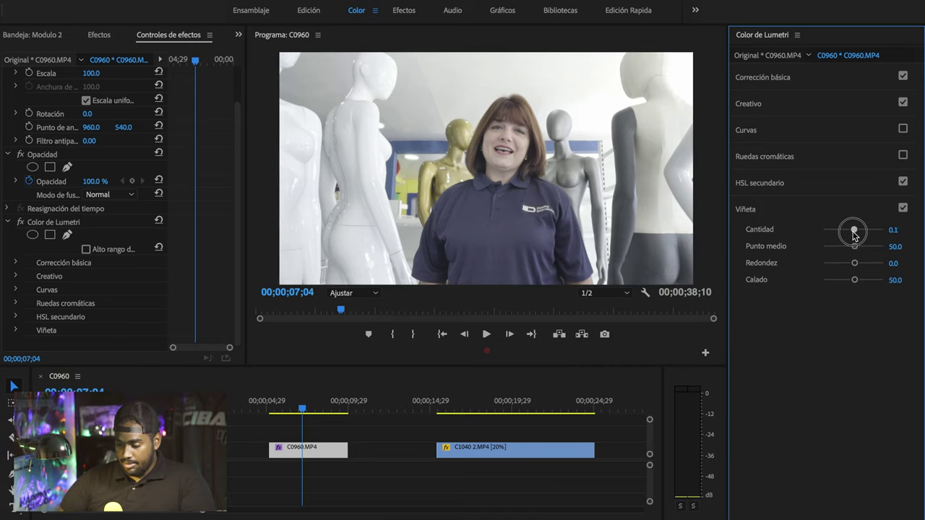
pyautogui.moveTo(855, 231); pyautogui.dragTo(821, 237)
pyautogui.moveTo(271, 412); pyautogui.dragTo(293, 411)
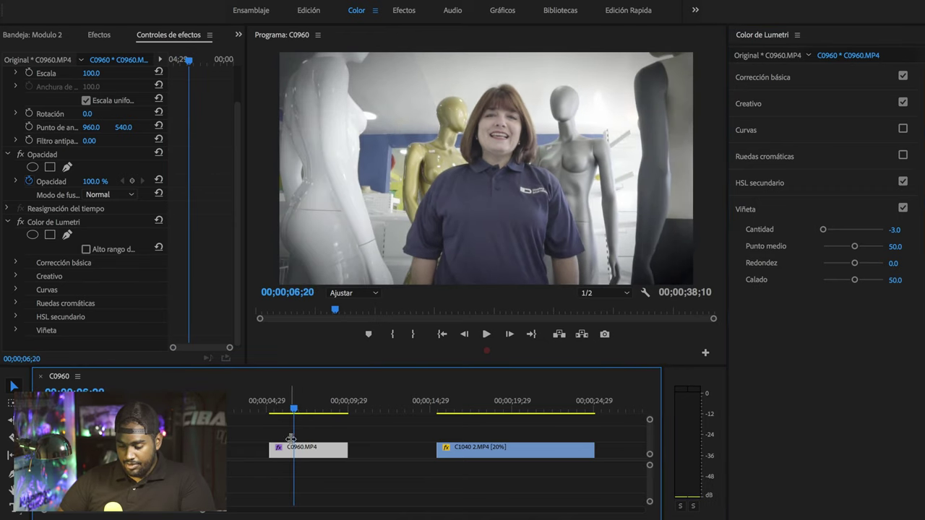
pyautogui.click(896, 229)
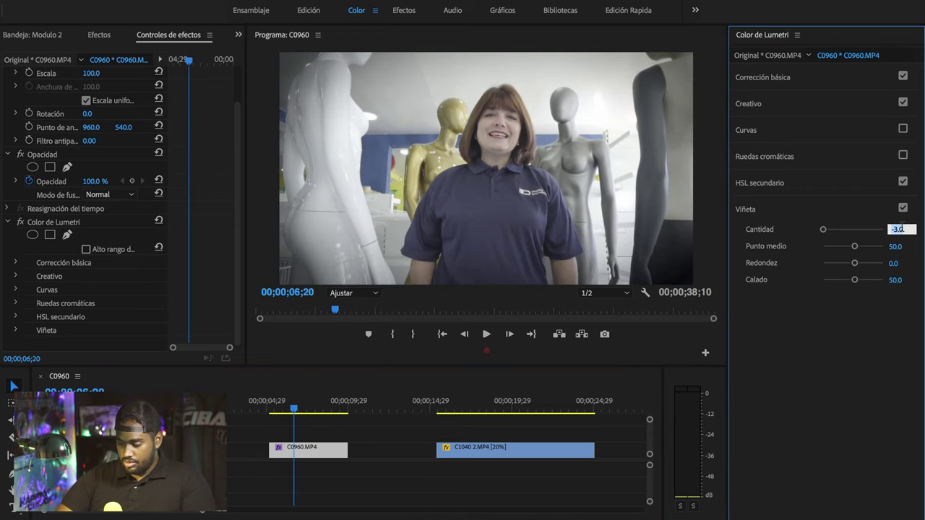
pyautogui.write('0')
pyautogui.press('Return')
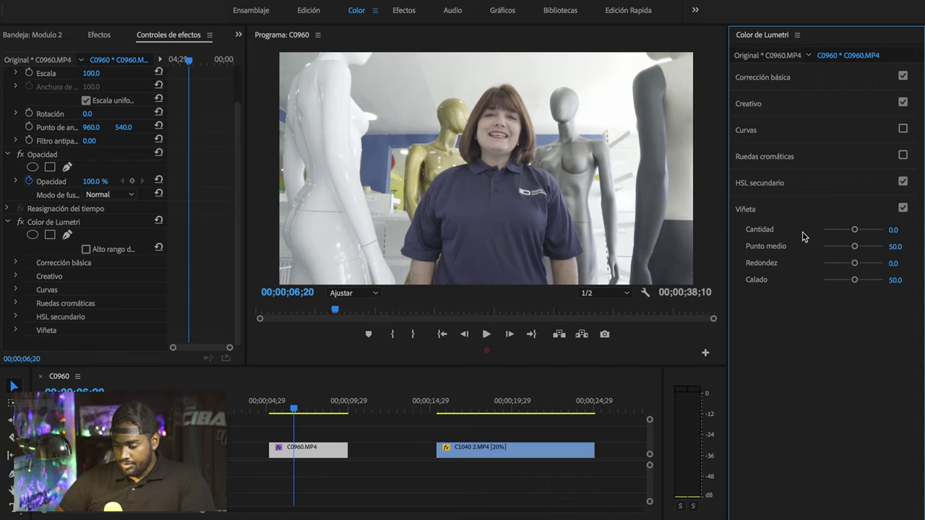
# Try the Viñeta with Cantidad -2.3, Punto medio 25.5, Redondez -51.1 and Calado 48.9, and disable the section.
pyautogui.moveTo(856, 249); pyautogui.dragTo(851, 282)
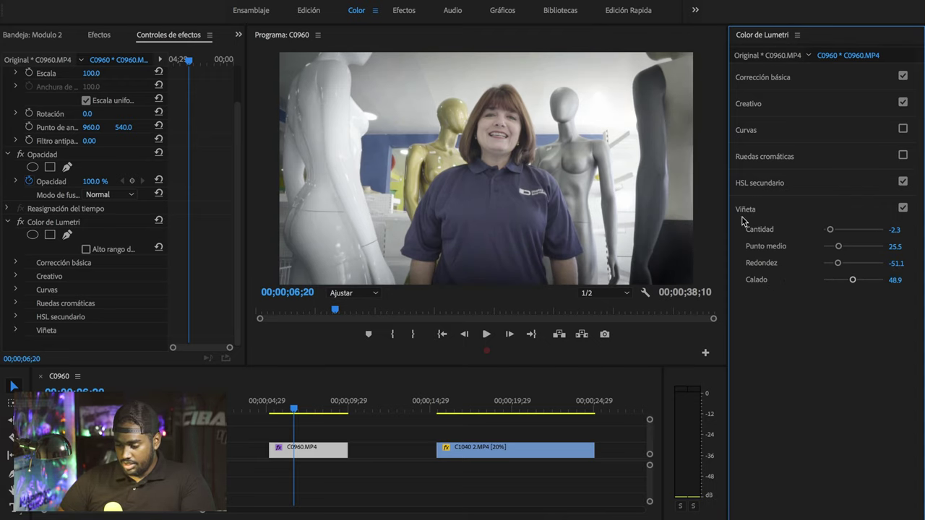
pyautogui.click(902, 209)
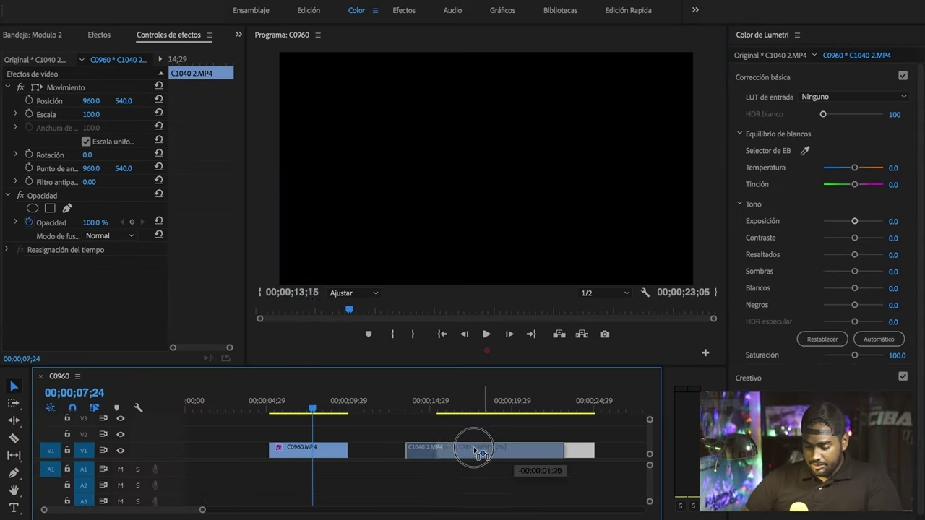
# Move the C1040 2.MP4 clip earlier on track V1 and shorten it from its end.
pyautogui.moveTo(431, 407)
pyautogui.mouseDown()
pyautogui.moveTo(488, 402)
pyautogui.moveTo(444, 402)
pyautogui.mouseUp()
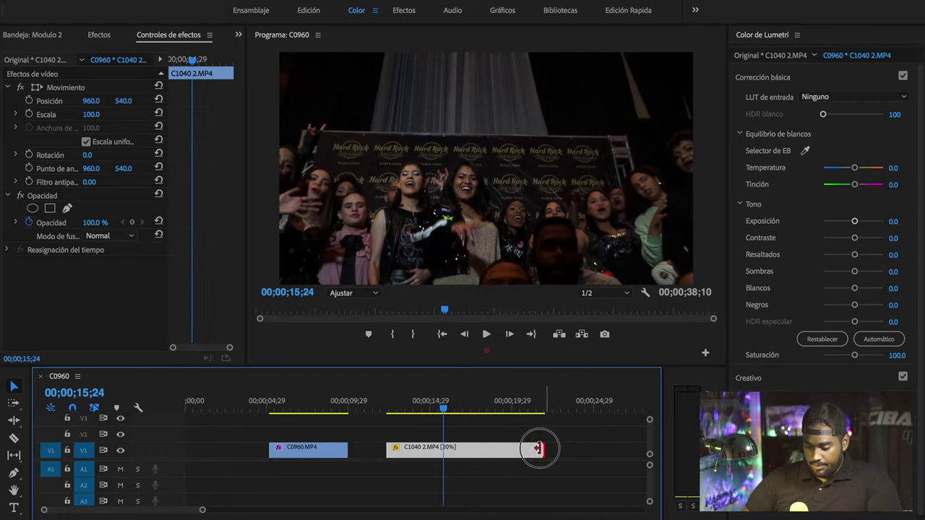
pyautogui.moveTo(542, 449); pyautogui.dragTo(494, 450)
pyautogui.moveTo(427, 406)
pyautogui.mouseDown()
pyautogui.moveTo(406, 406)
pyautogui.moveTo(428, 406)
pyautogui.mouseUp()
pyautogui.click(431, 463)
pyautogui.click(427, 448)
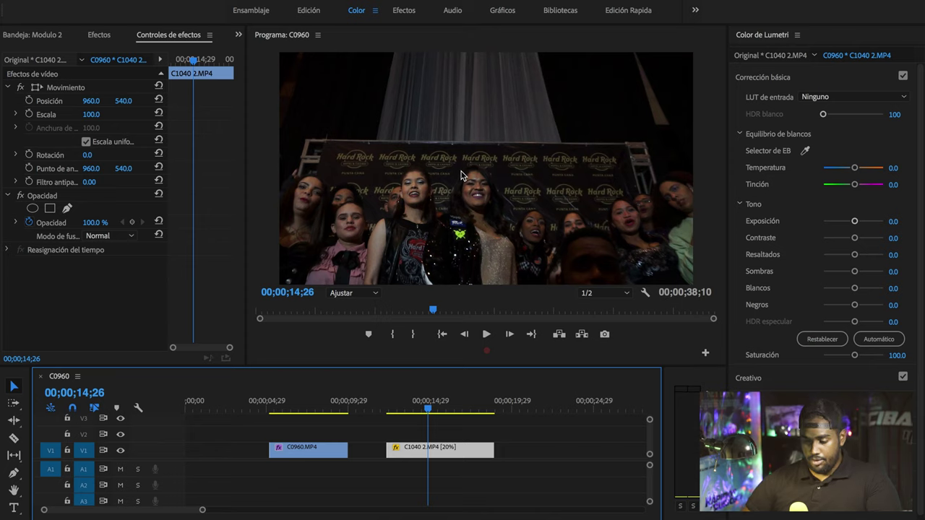
# At 00;00;15;07 on C1040 2.MP4, set the basic correction's Exposición to 1.2, Sombras to 48.9 and Blancos to 59.6.
pyautogui.moveTo(431, 410)
pyautogui.mouseDown()
pyautogui.moveTo(467, 409)
pyautogui.moveTo(435, 408)
pyautogui.mouseUp()
pyautogui.click(448, 434)
pyautogui.click(429, 459)
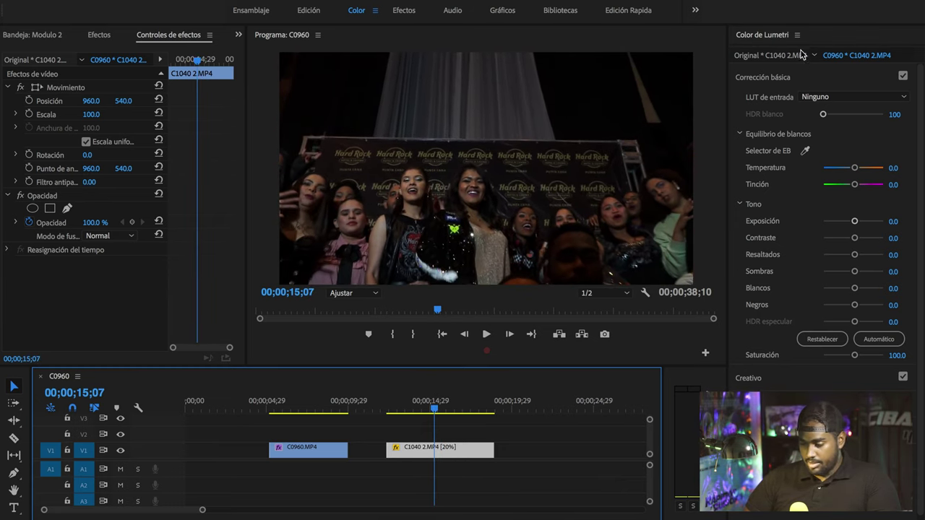
pyautogui.click(769, 75)
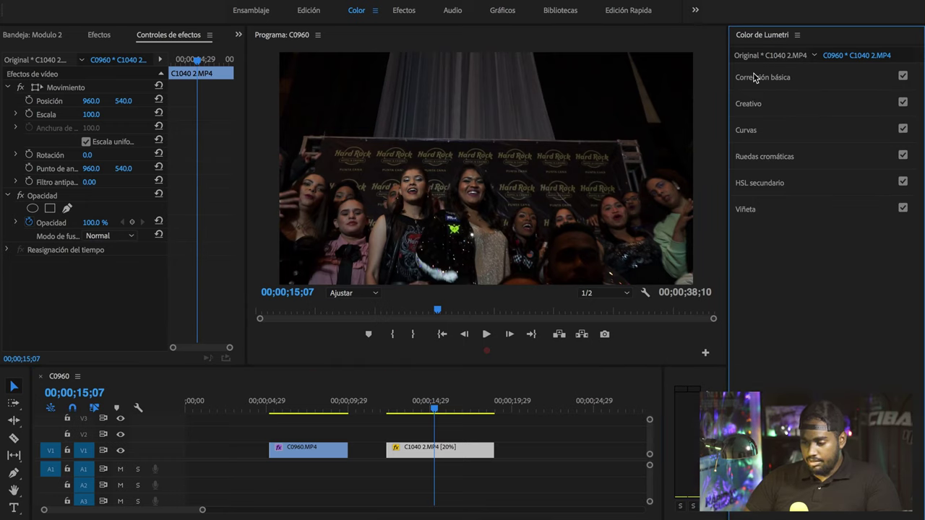
pyautogui.click(783, 78)
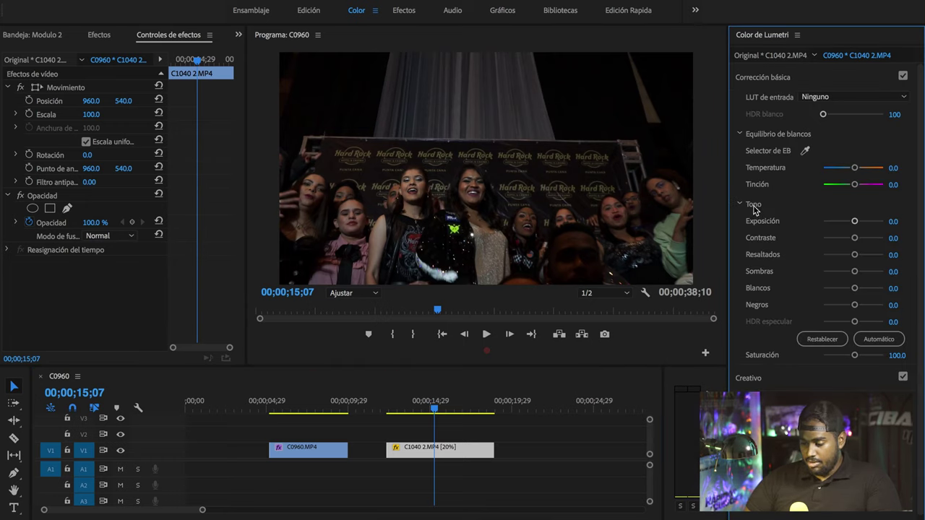
pyautogui.moveTo(859, 229)
pyautogui.mouseDown()
pyautogui.moveTo(868, 228)
pyautogui.moveTo(845, 227)
pyautogui.moveTo(860, 227)
pyautogui.mouseUp()
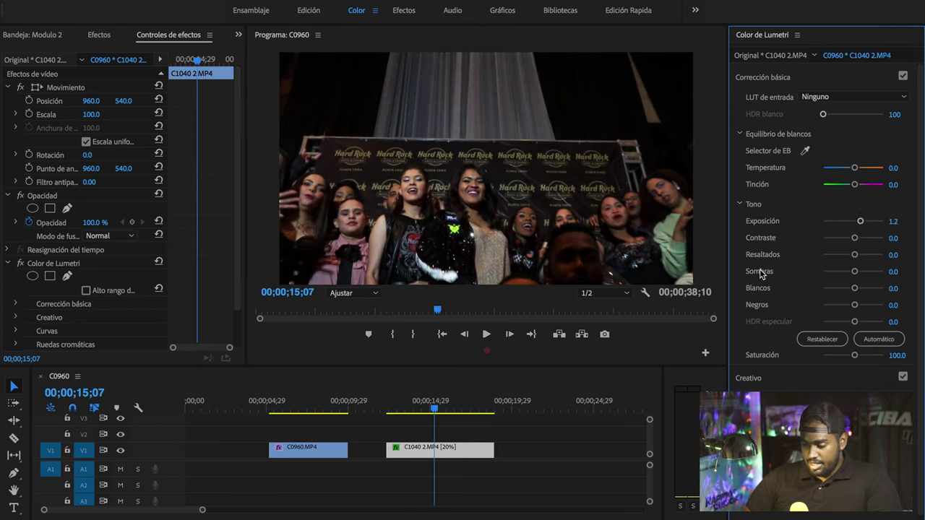
pyautogui.moveTo(854, 273); pyautogui.dragTo(872, 293)
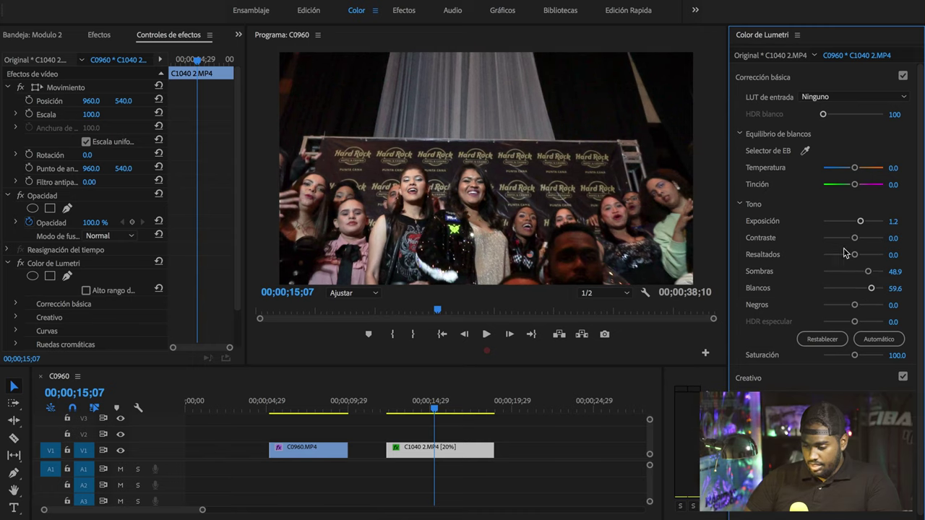
# Set Resaltados to 21.3 on C1040 2.MP4, compare the image with the Lumetri effect off and on, and play the clip.
pyautogui.moveTo(860, 255)
pyautogui.mouseDown()
pyautogui.moveTo(848, 256)
pyautogui.moveTo(860, 256)
pyautogui.mouseUp()
pyautogui.moveTo(398, 409); pyautogui.dragTo(435, 407)
pyautogui.click(20, 263)
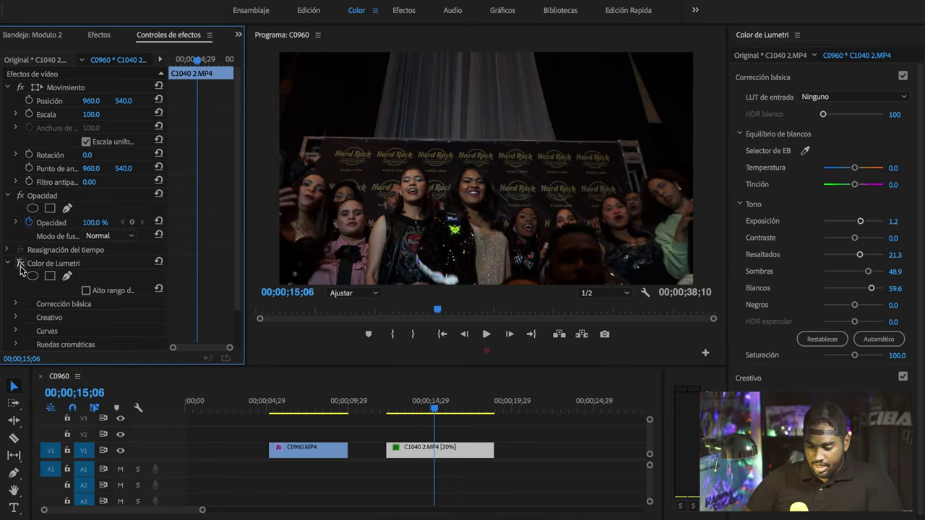
pyautogui.click(21, 263)
pyautogui.click(21, 263)
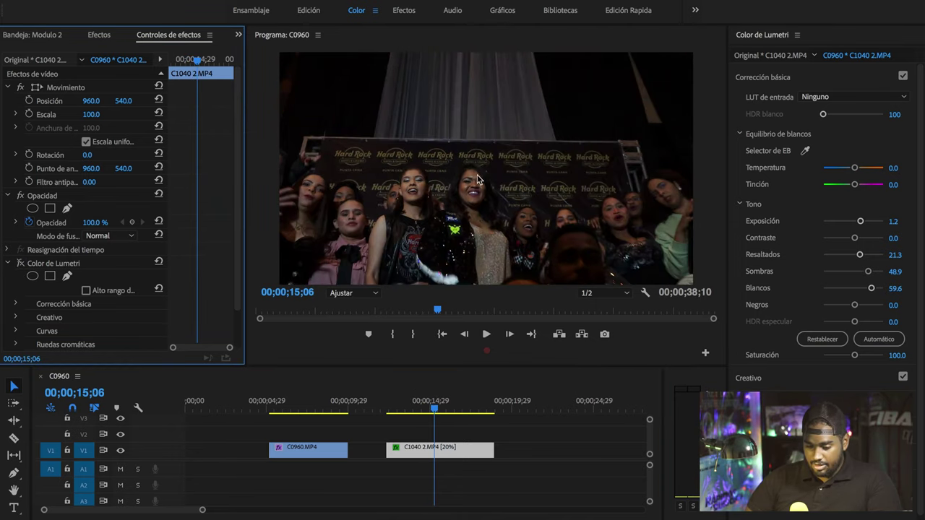
pyautogui.click(20, 263)
pyautogui.click(406, 409)
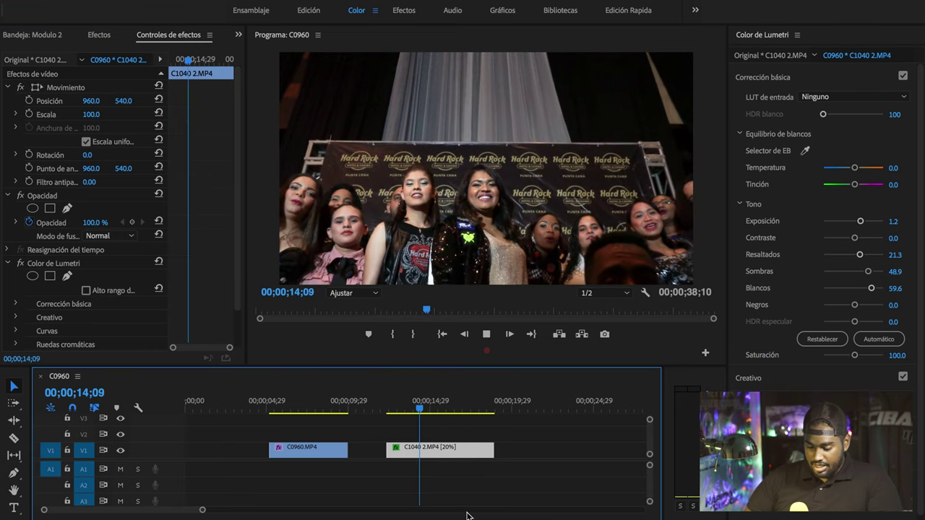
# Move the C0053.MP4 clip earlier on track V1, closer to C1040 2.MP4, and view a frame inside it.
pyautogui.moveTo(202, 510); pyautogui.dragTo(252, 511)
pyautogui.moveTo(480, 448); pyautogui.dragTo(410, 448)
pyautogui.click(399, 410)
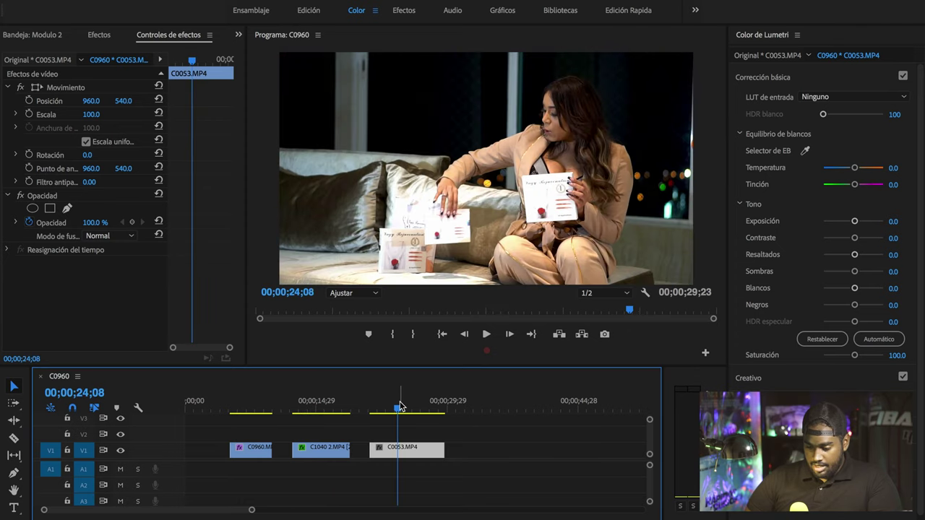
# At 00;00;27;09 on C0053.MP4, set Exposición 0.7, Contraste -19.1, Resaltados 25.5, Sombras 36.2, Negros 2.1 and Saturación 95.7.
pyautogui.moveTo(399, 409); pyautogui.dragTo(424, 405)
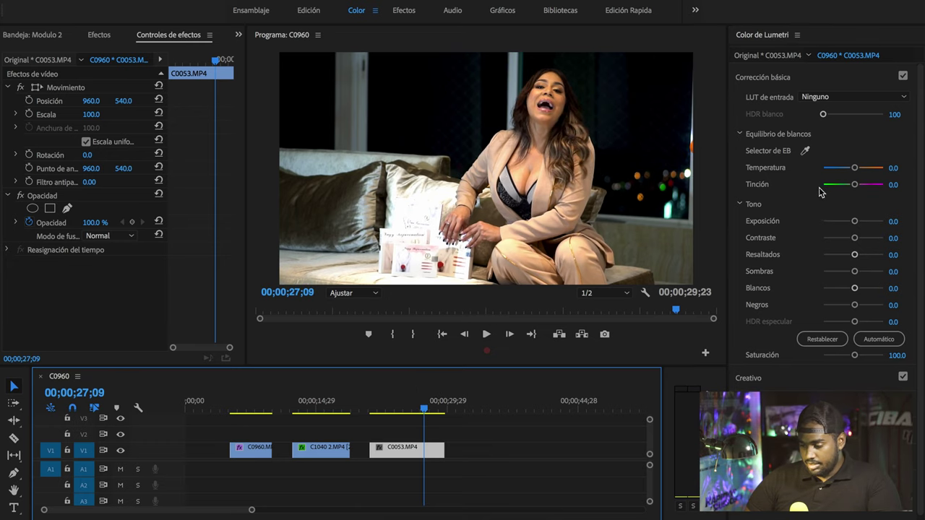
pyautogui.moveTo(854, 221); pyautogui.dragTo(857, 222)
pyautogui.moveTo(855, 242); pyautogui.dragTo(865, 273)
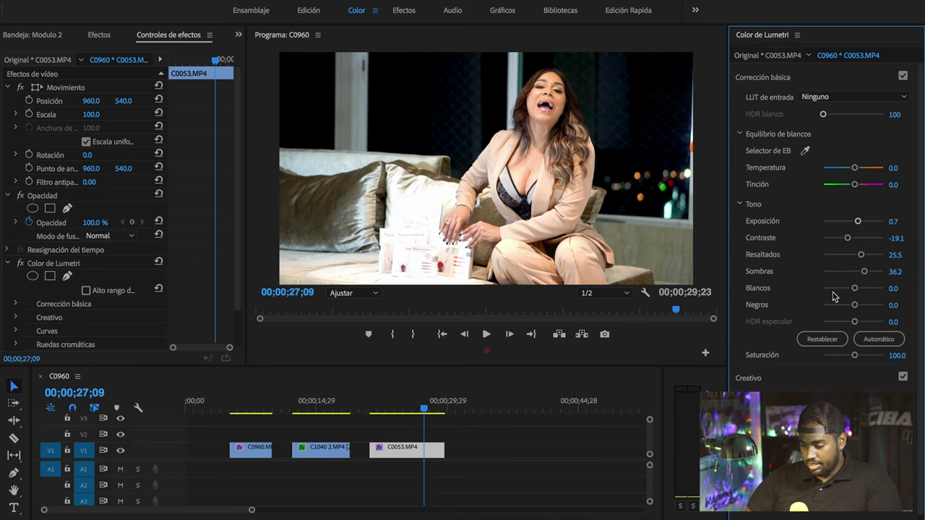
pyautogui.moveTo(856, 305); pyautogui.dragTo(855, 307)
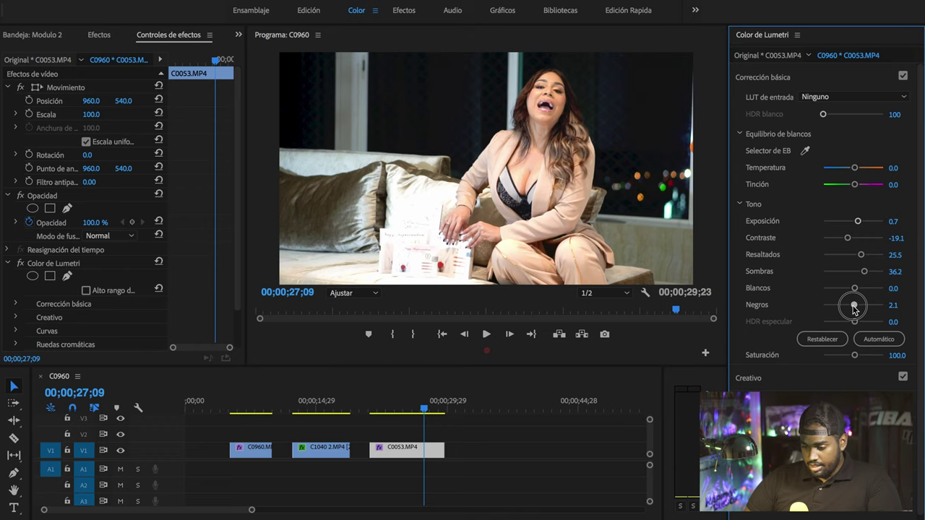
pyautogui.moveTo(855, 356); pyautogui.dragTo(850, 356)
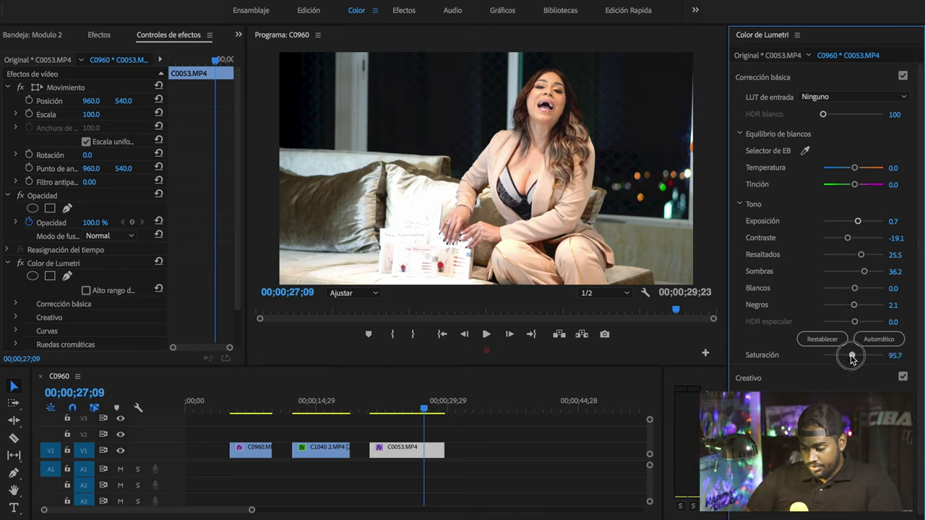
# Disable Corrección básica on C0053.MP4 and try the SL BLUE COLD look in the Creativo section.
pyautogui.click(770, 78)
pyautogui.click(904, 75)
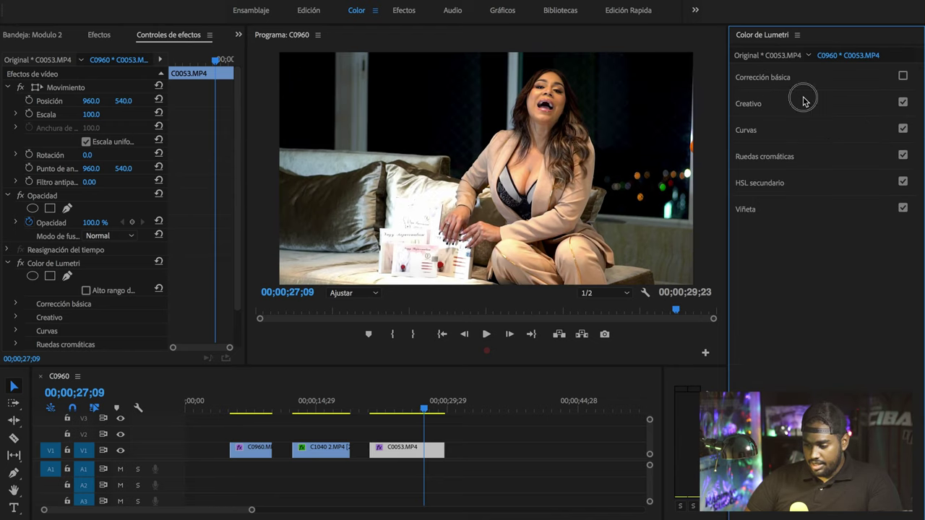
pyautogui.click(801, 103)
pyautogui.click(799, 122)
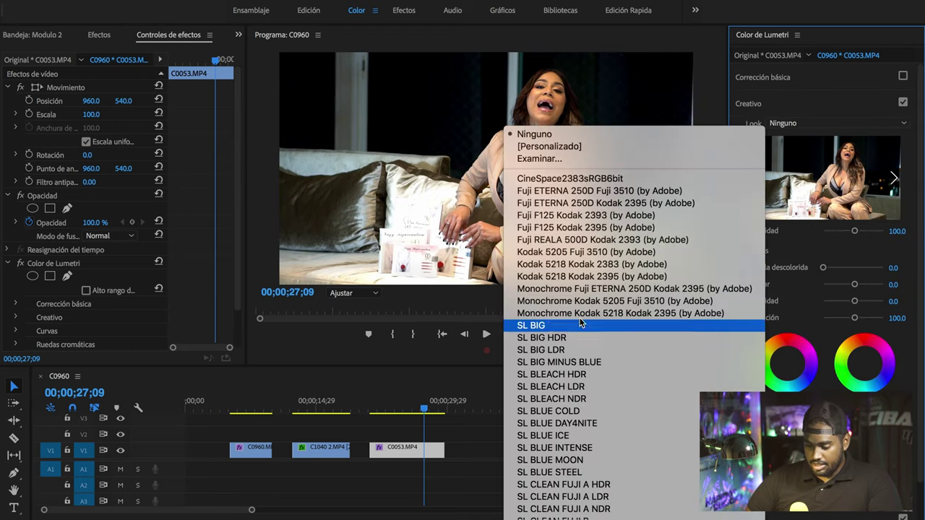
pyautogui.scroll(-5, 578, 318)
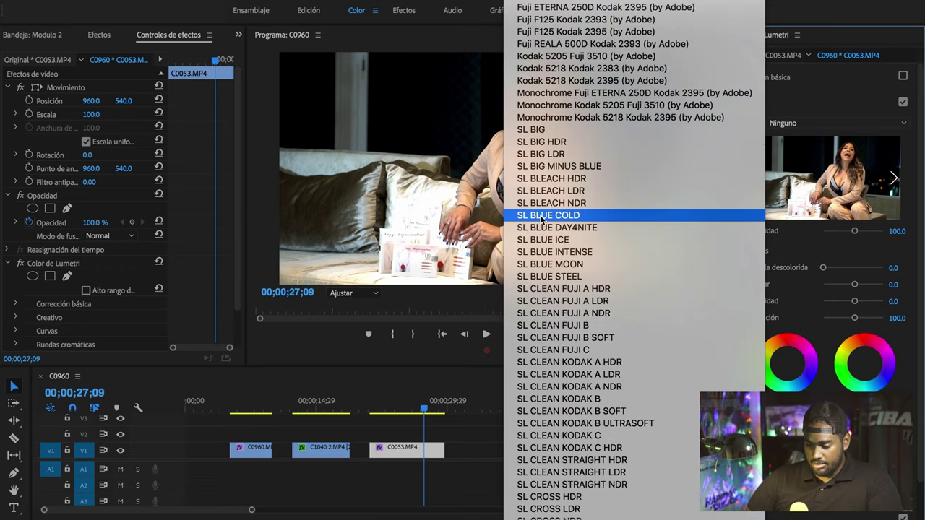
pyautogui.click(566, 216)
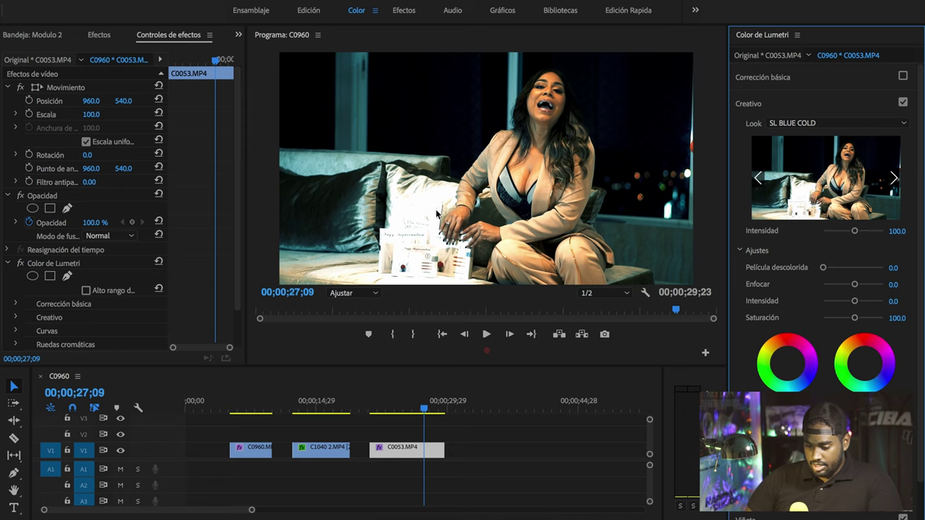
# Try the creative looks SL BLEACH NDR, SL BIG MINUS BLUE and SL BIG, and return to SL BLUE COLD.
pyautogui.click(800, 124)
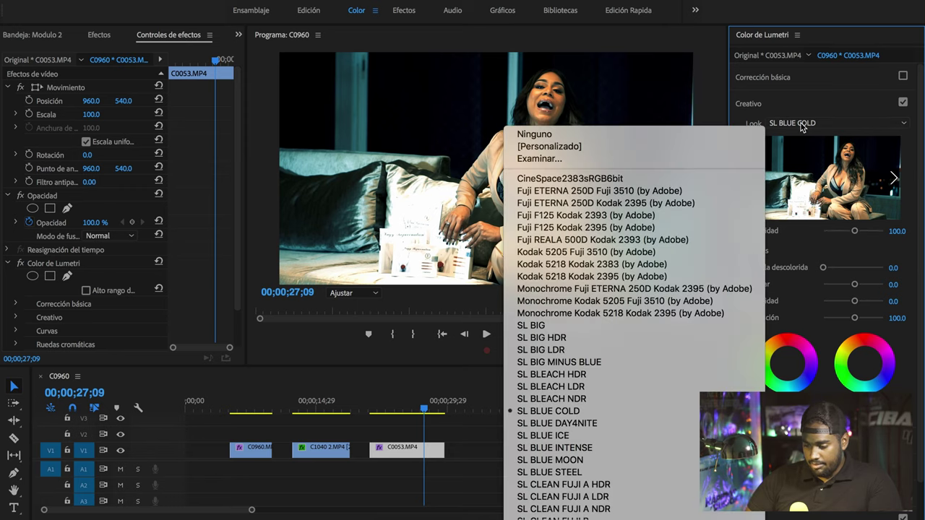
pyautogui.click(800, 148)
pyautogui.click(795, 123)
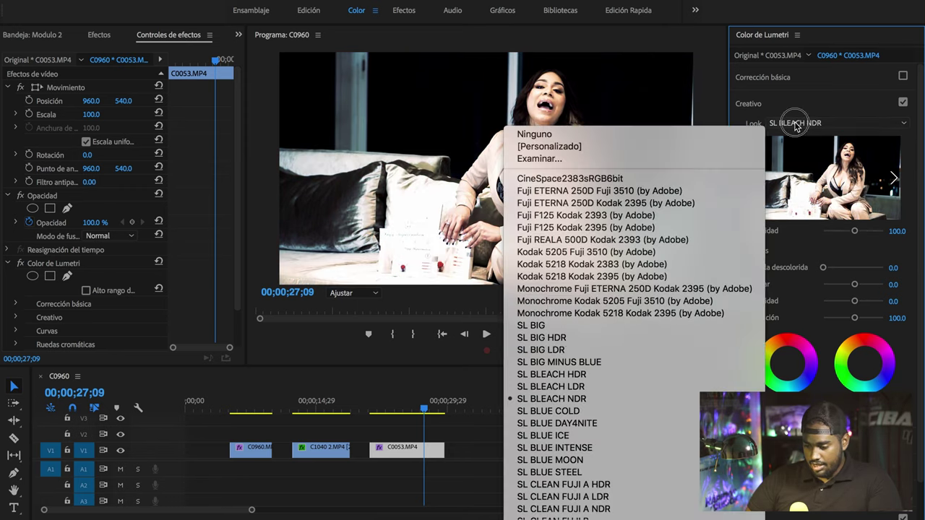
pyautogui.click(543, 361)
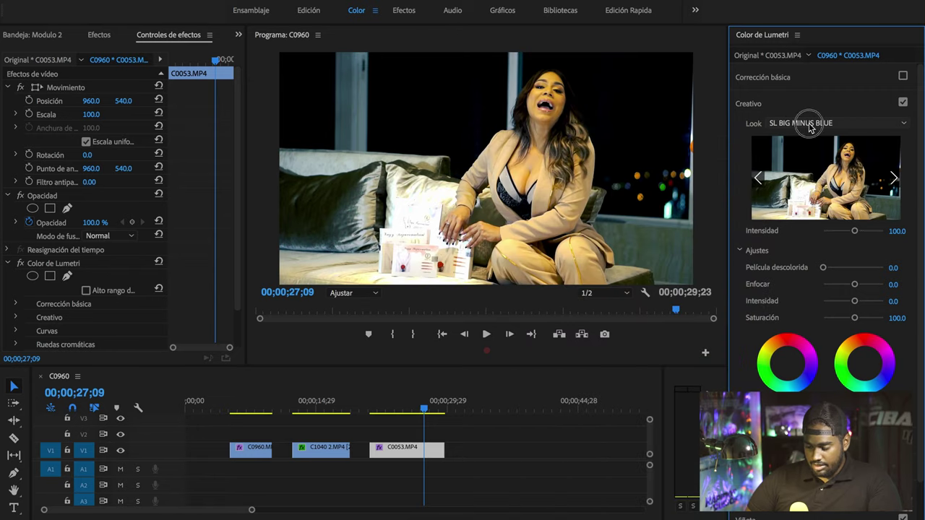
pyautogui.click(801, 123)
pyautogui.click(604, 325)
pyautogui.click(807, 121)
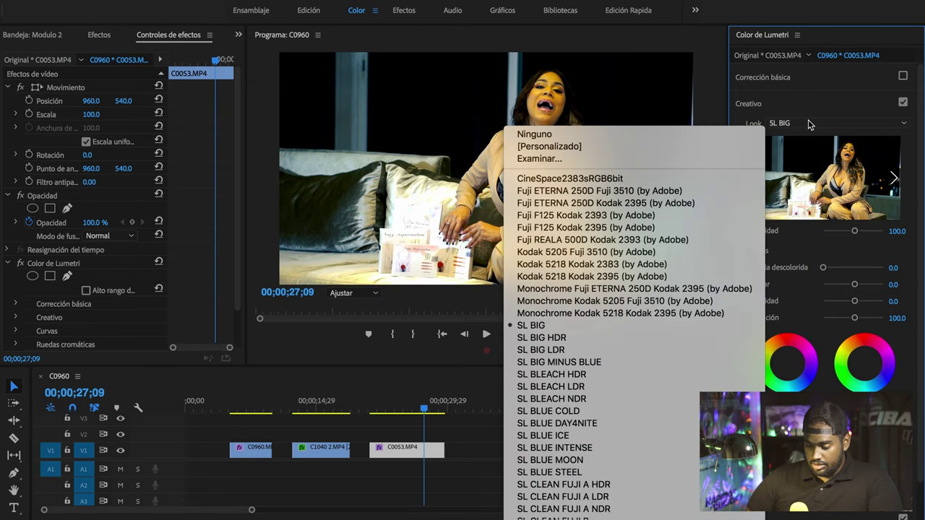
pyautogui.click(628, 410)
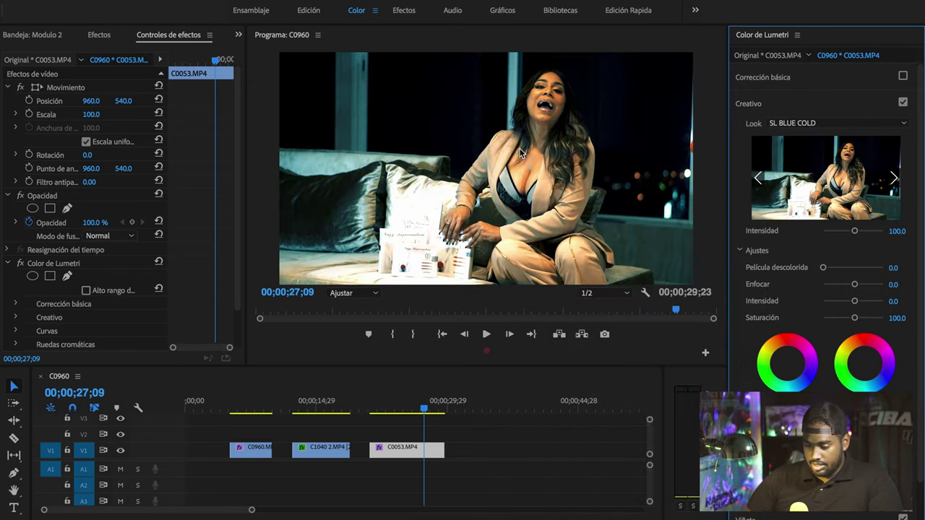
# Apply the SL GOLD TOBACCO look to C0053.MP4 at Intensidad 55.3, with Corrección básica enabled again.
pyautogui.click(820, 122)
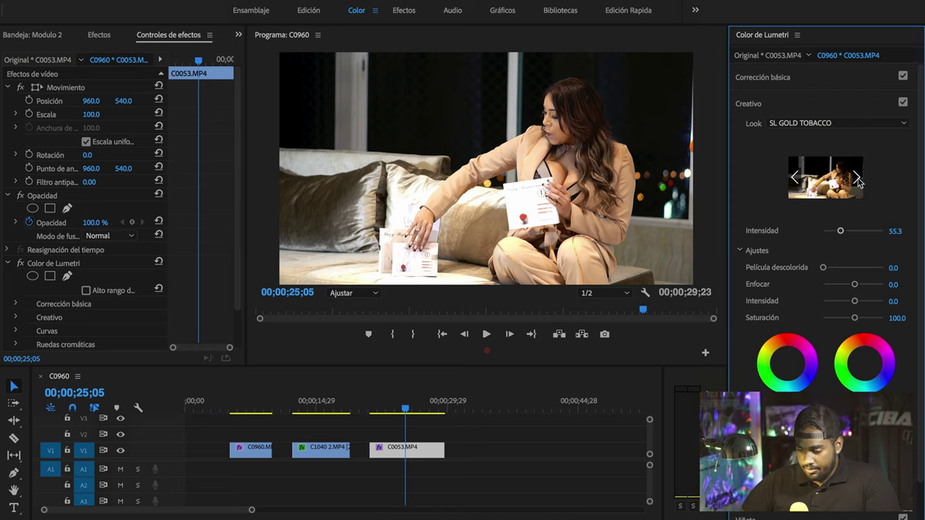
pyautogui.click(757, 107)
# Set the Viñeta to Cantidad -0.4, Punto medio 9.6 and Redondez -100.0, and play C0053.MP4 from near its start.
pyautogui.click(752, 209)
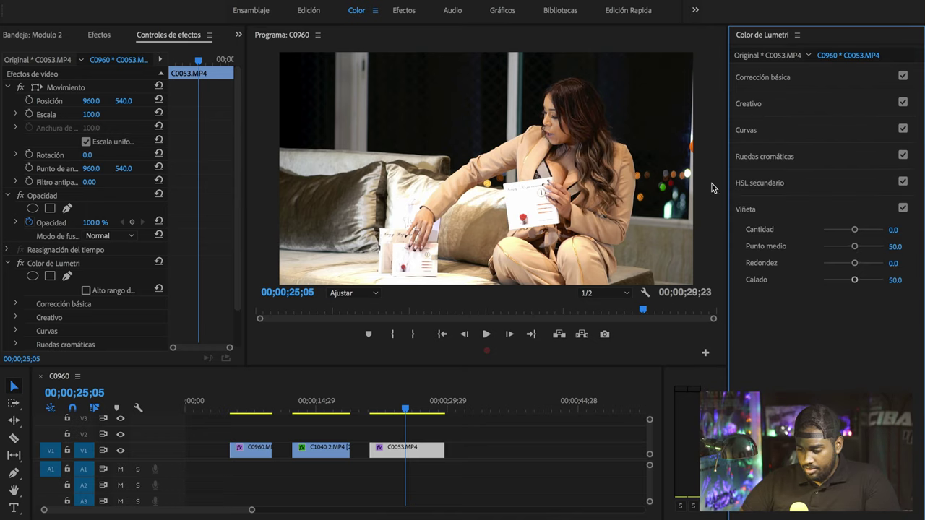
pyautogui.moveTo(856, 231); pyautogui.dragTo(823, 265)
pyautogui.moveTo(838, 229); pyautogui.dragTo(857, 248)
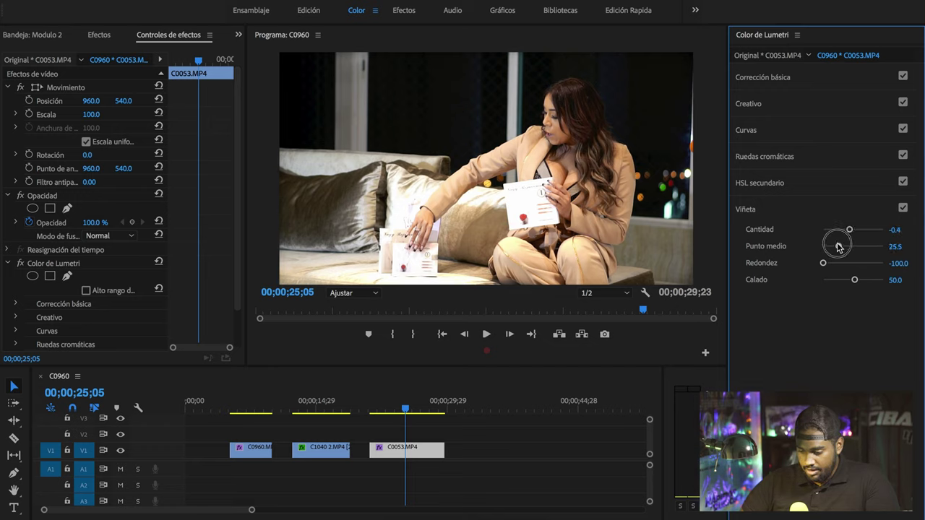
pyautogui.click(378, 405)
pyautogui.press('space')
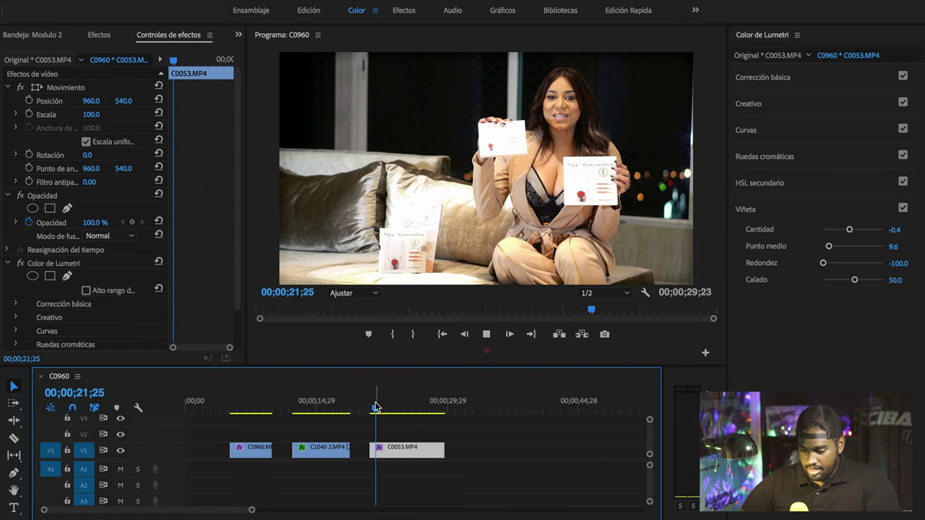